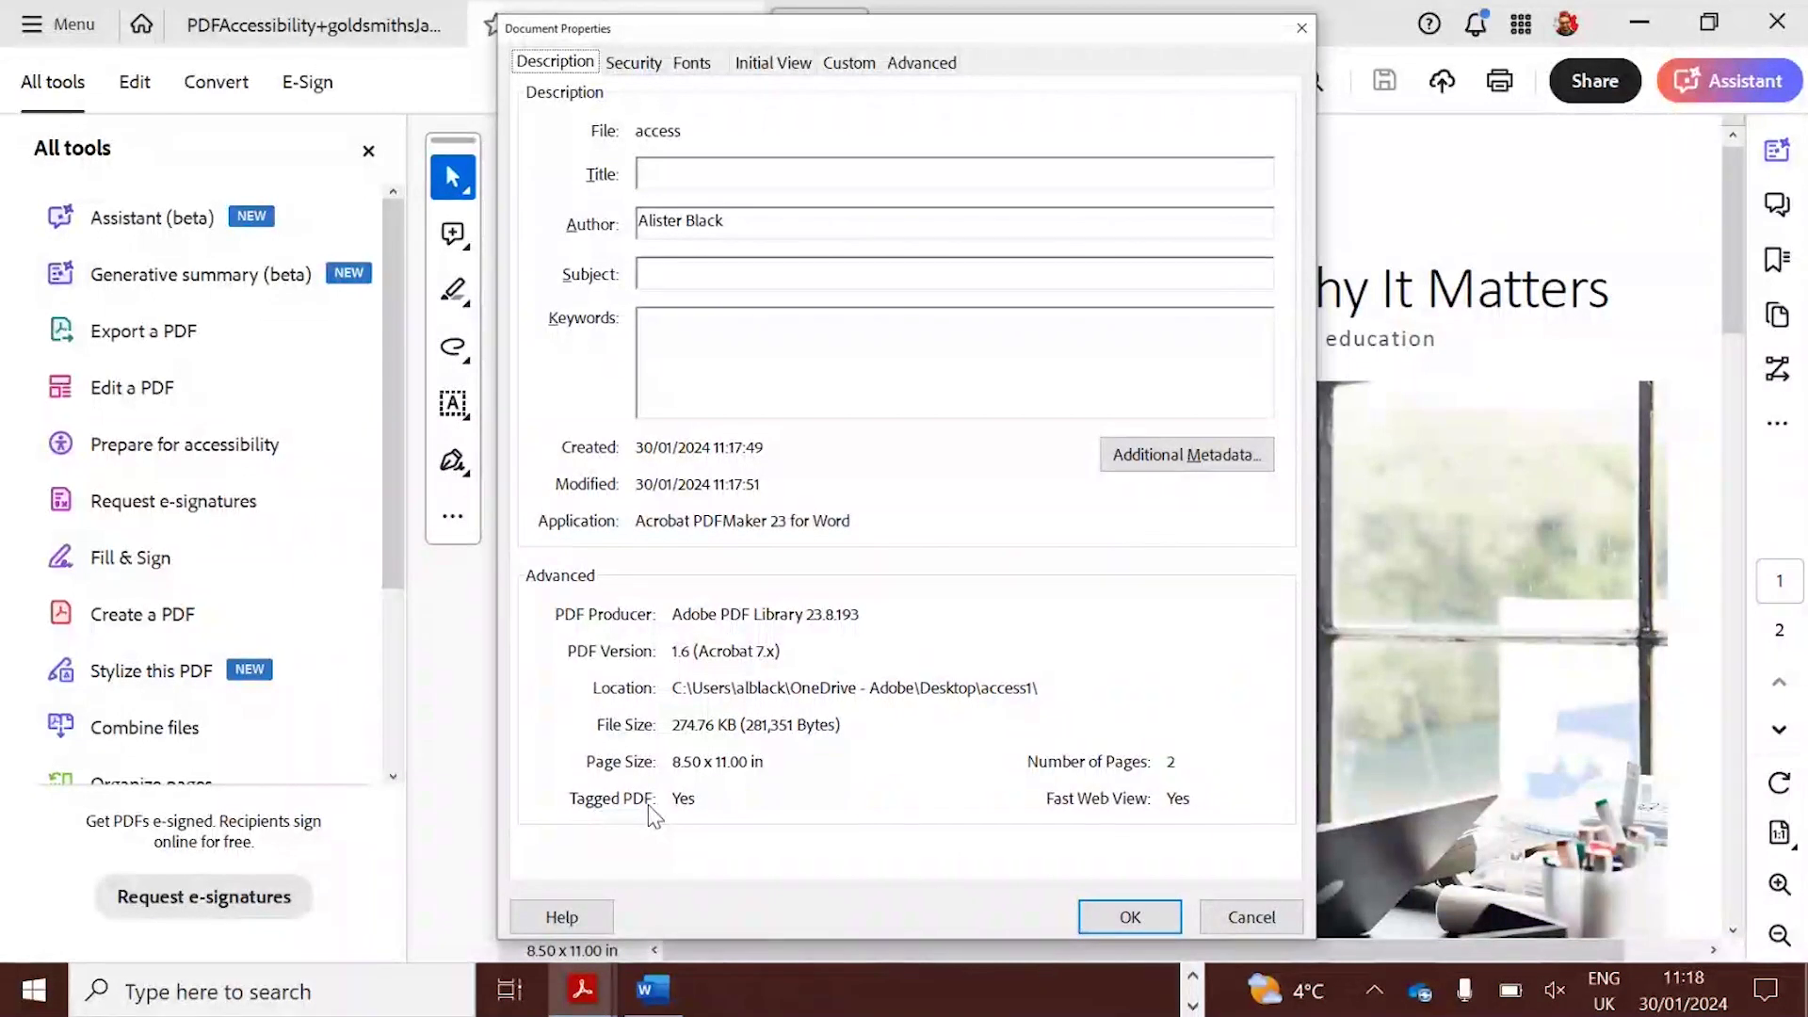
Close the document properties and run a full accessibility check on all pages with the default checking options
left_click(1145, 908)
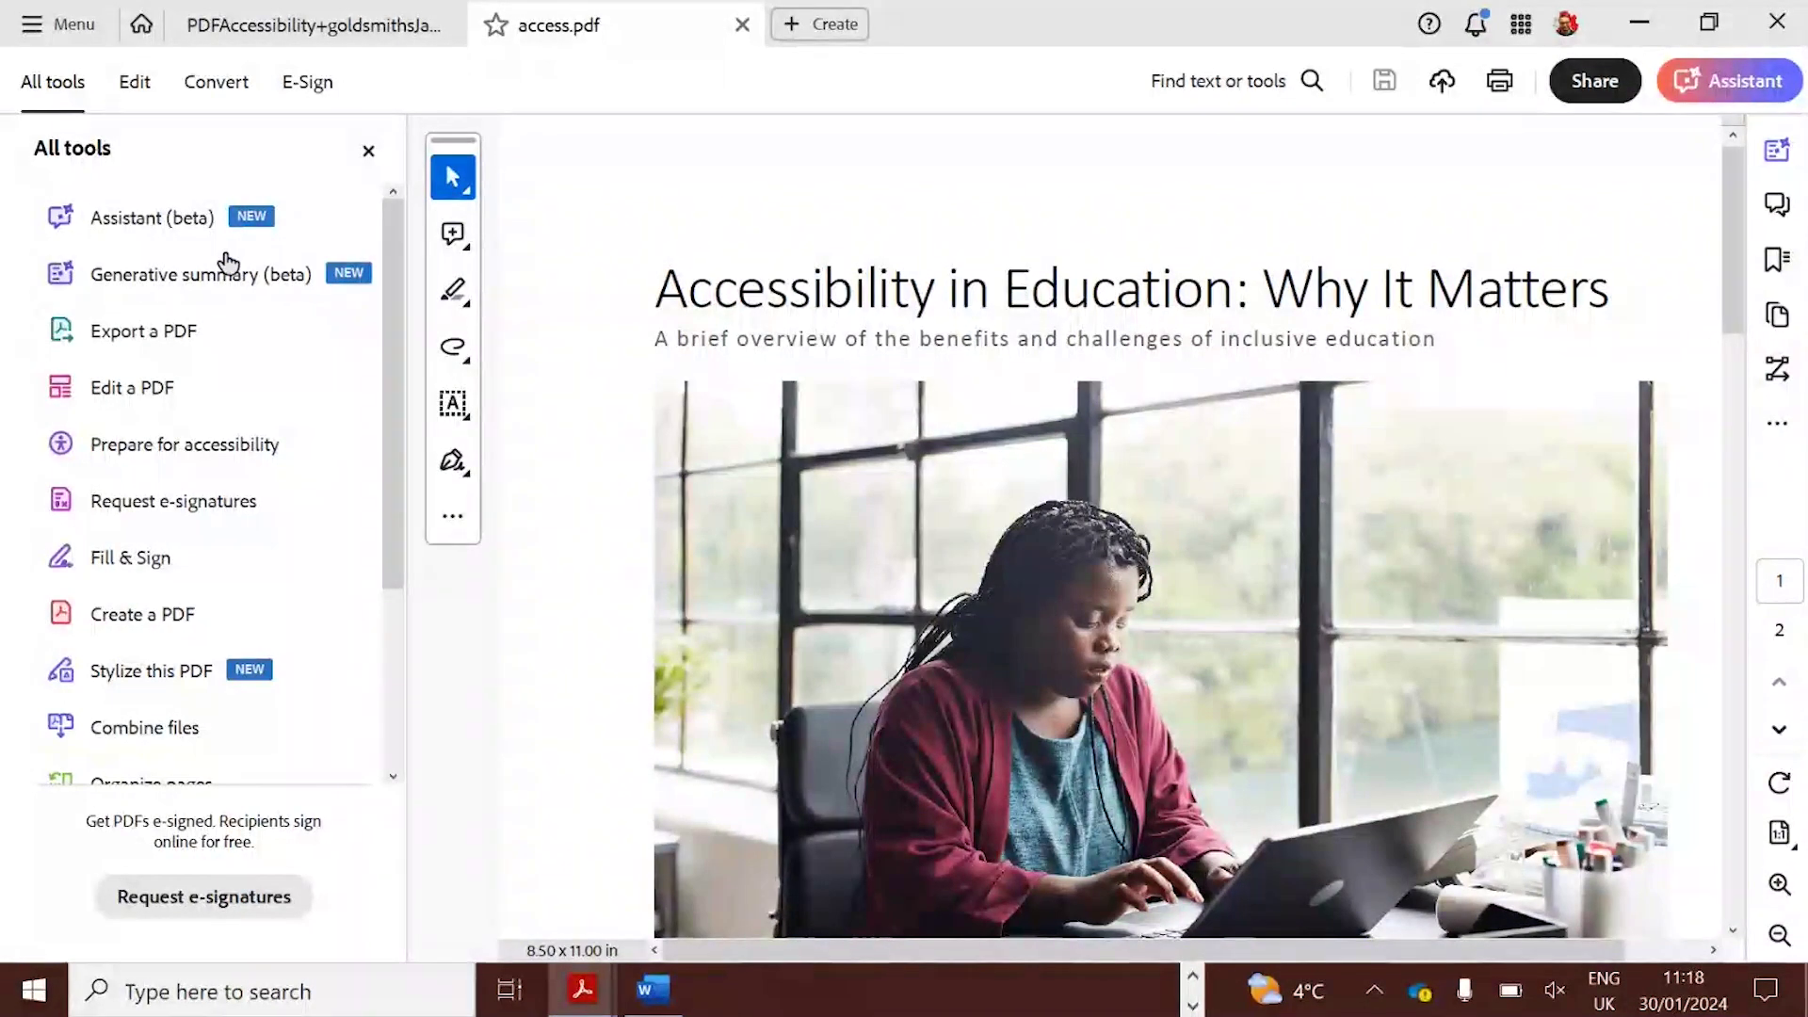
left_click(186, 457)
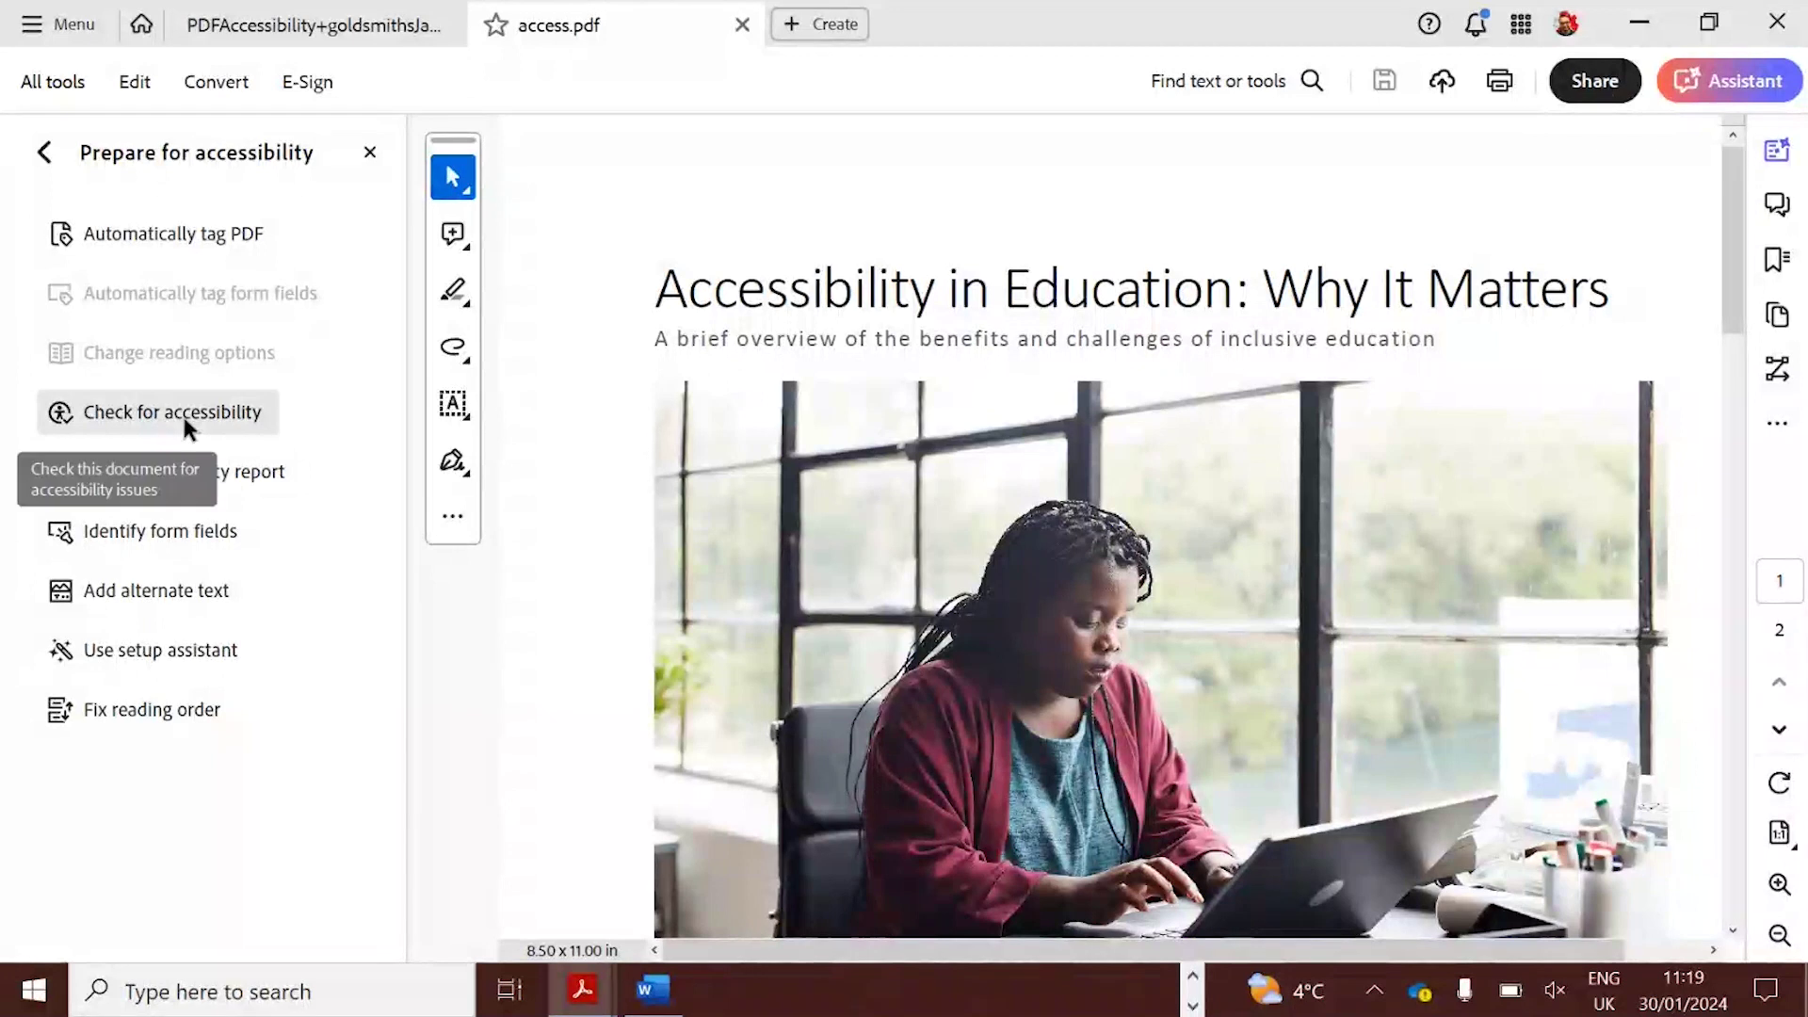
left_click(183, 413)
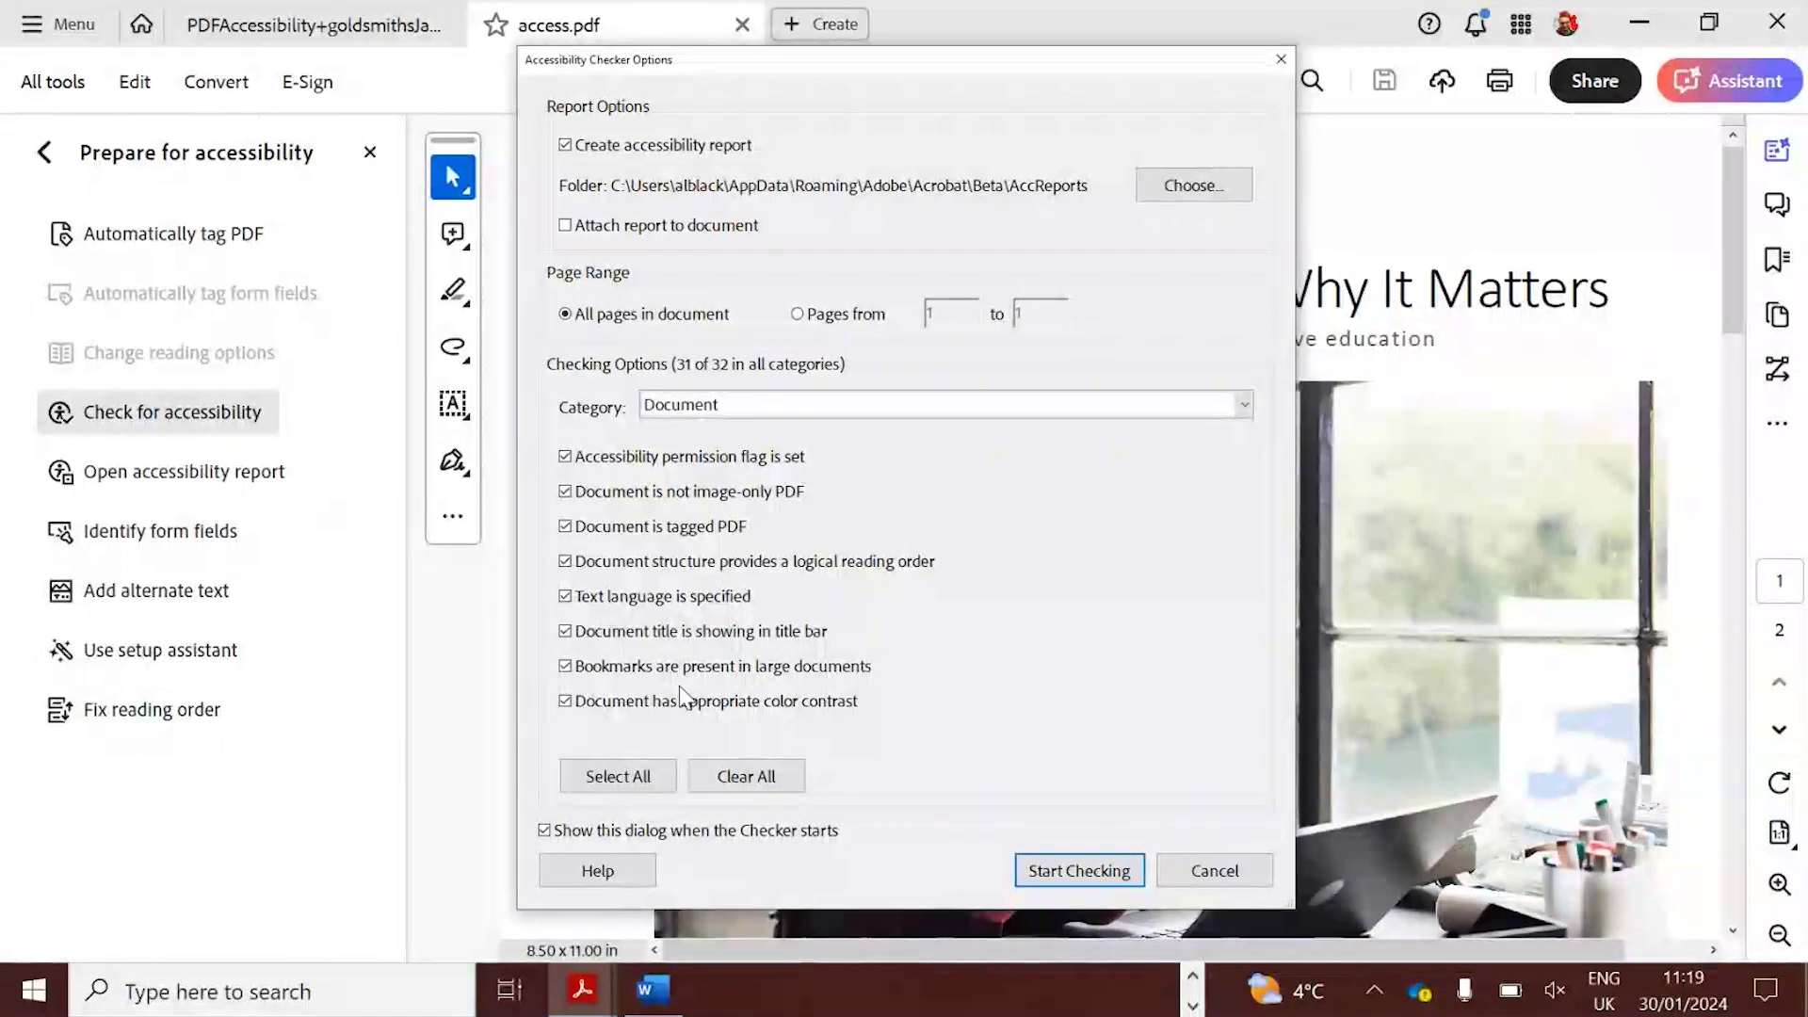
left_click(1052, 881)
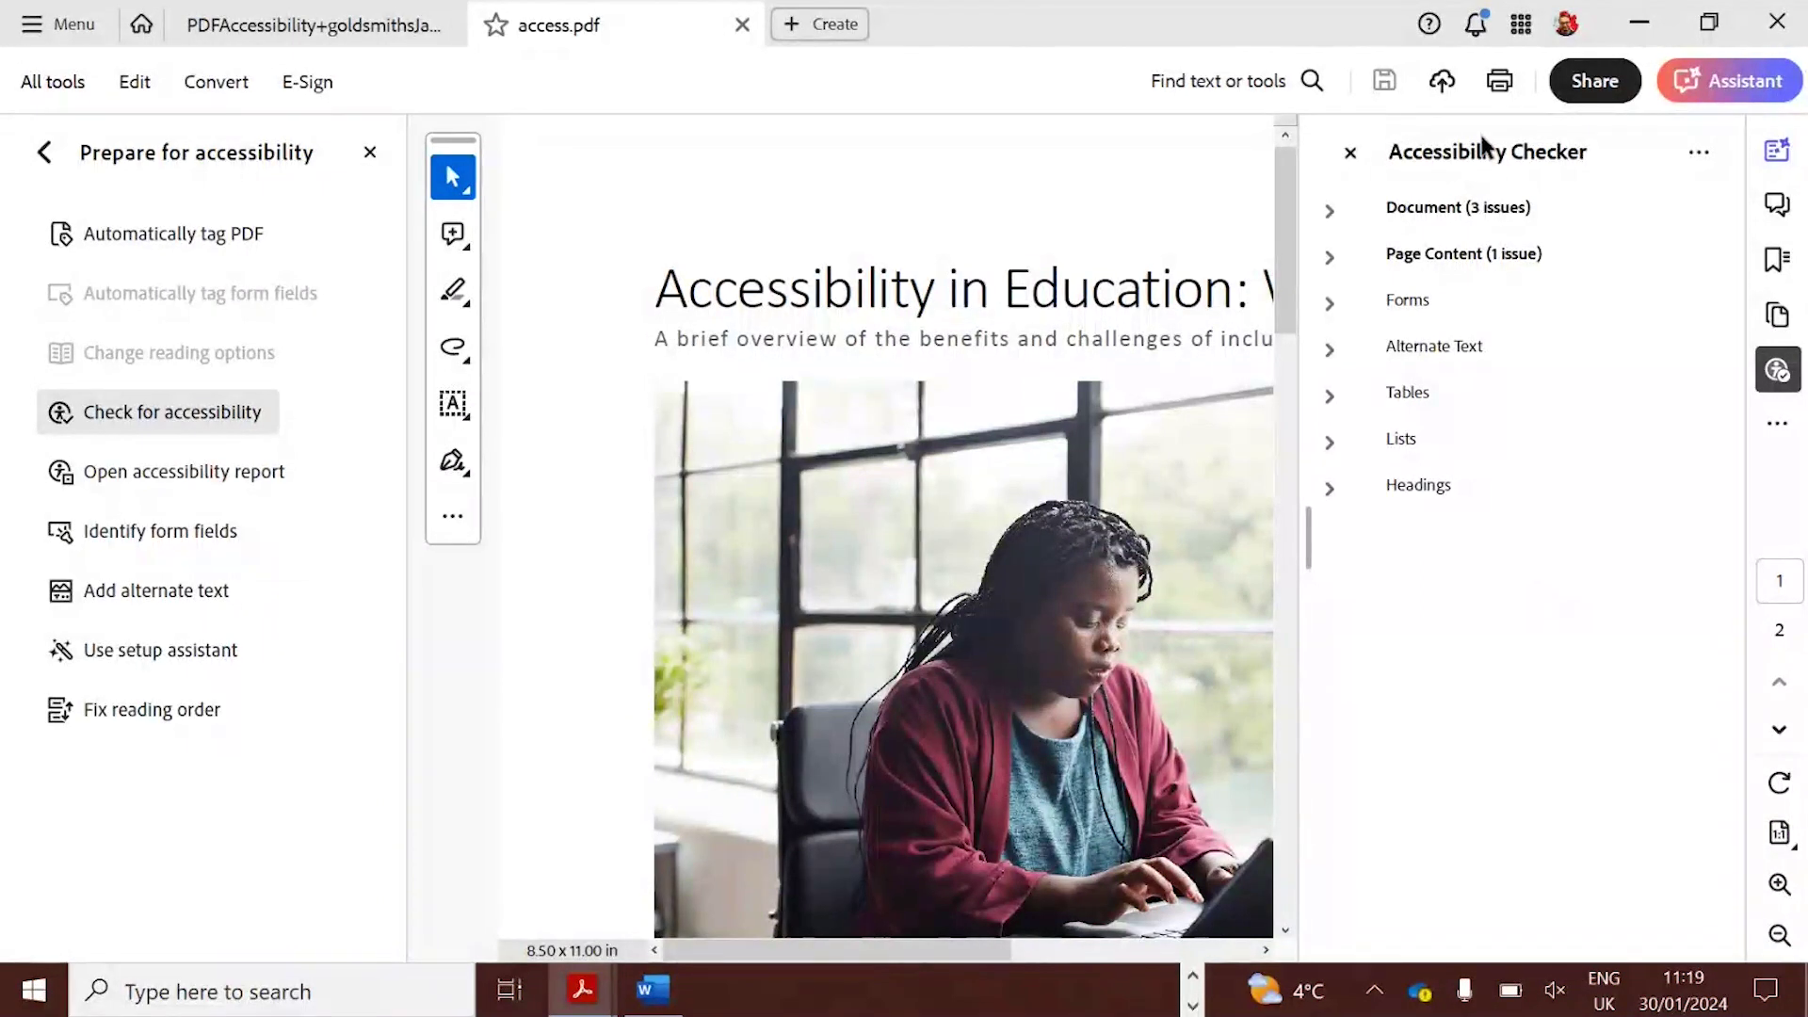
Review the Document and Page Content check results and locate the first word flagged under Character encoding
left_click(1332, 217)
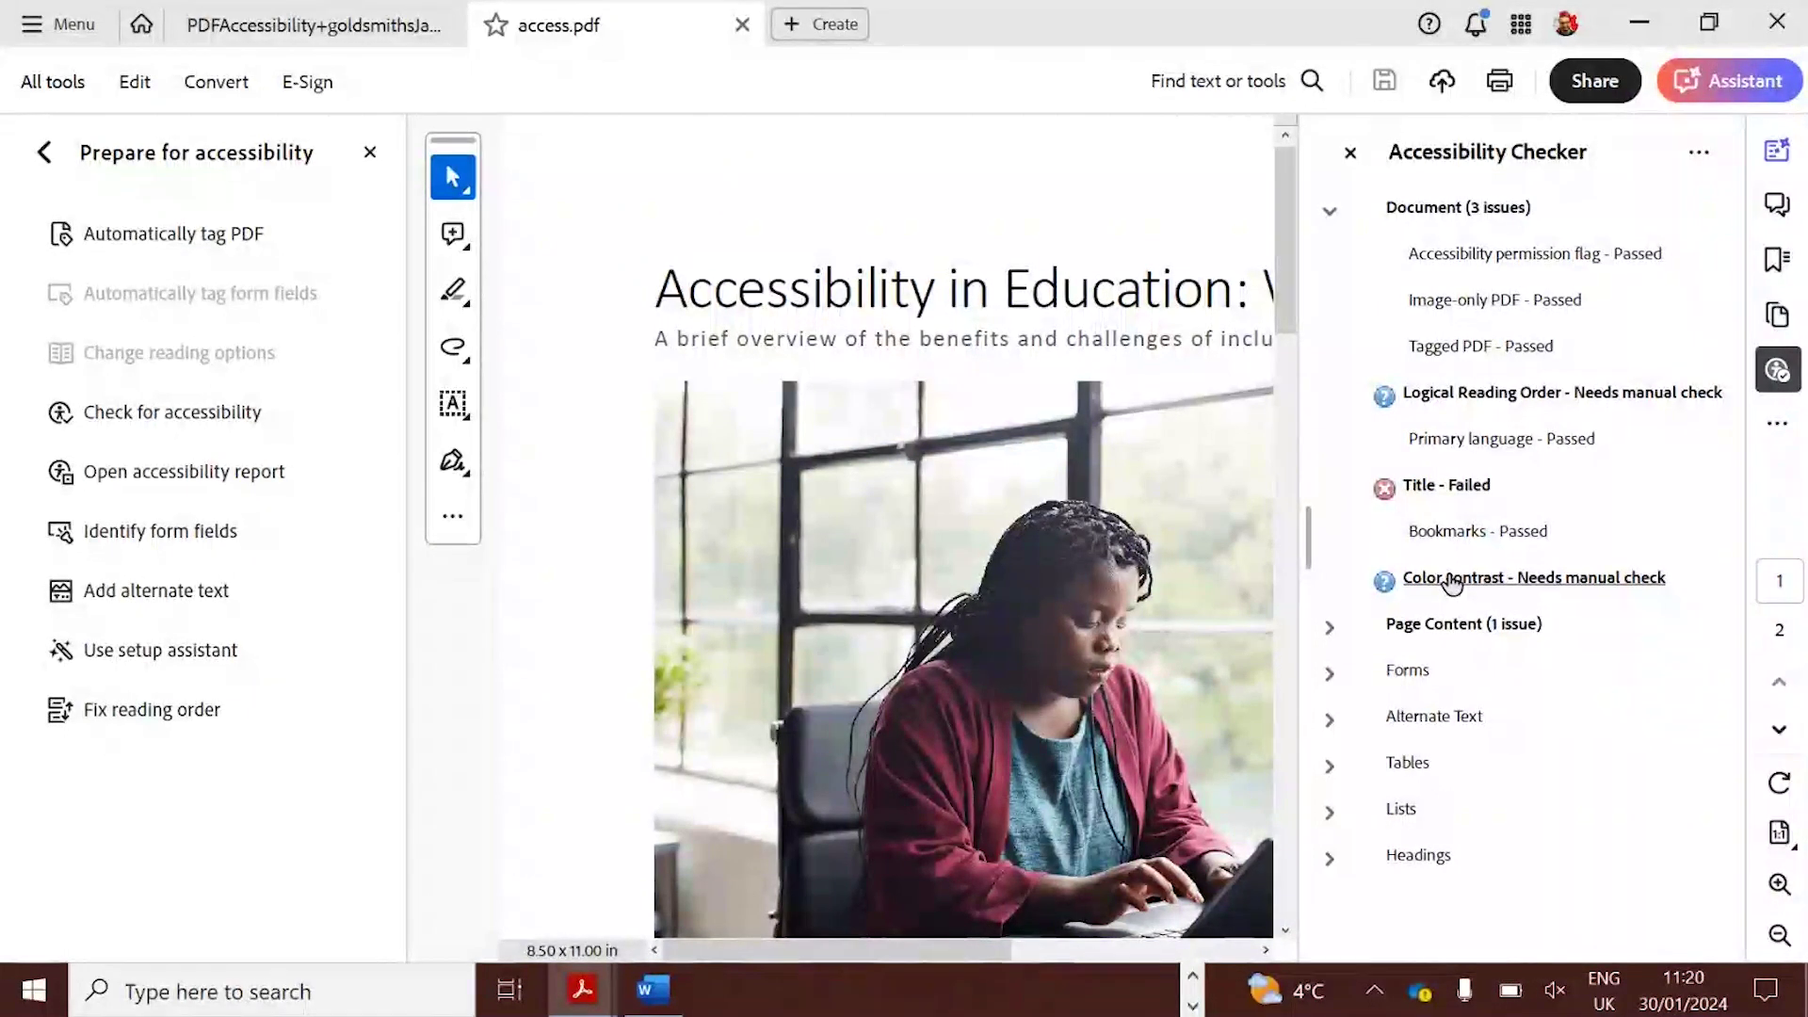
left_click(1329, 623)
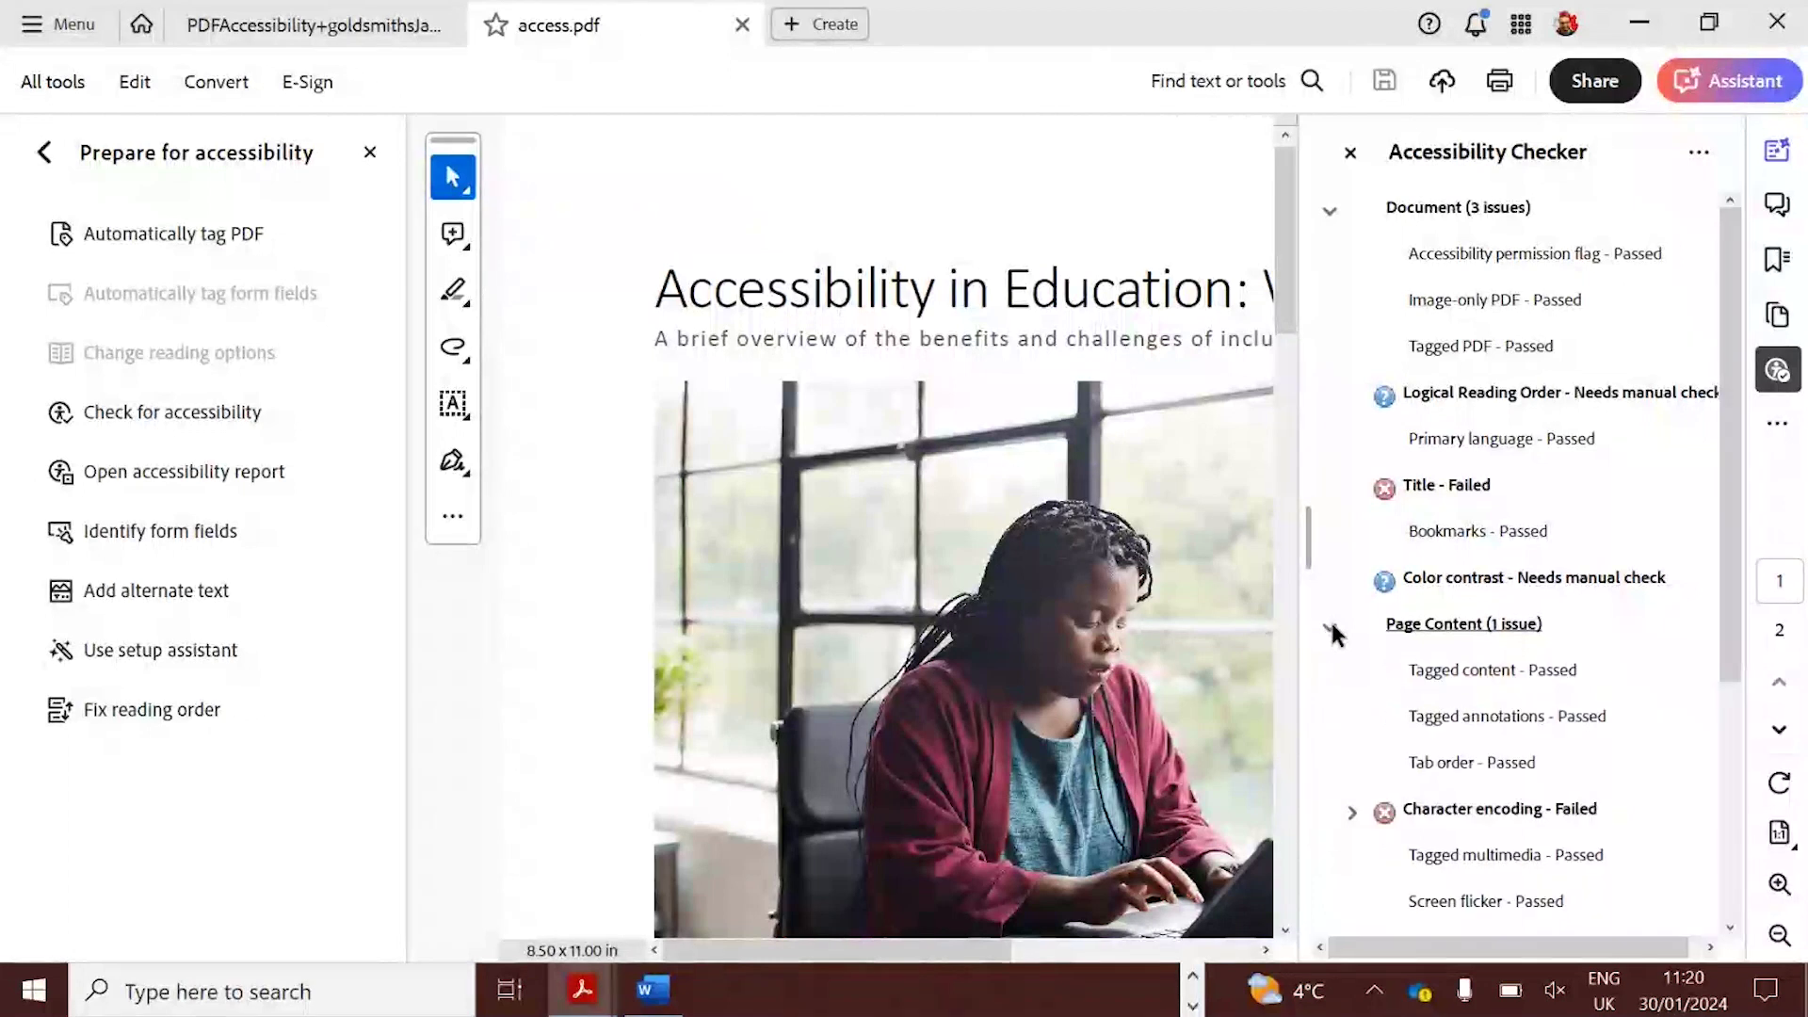
left_click_drag(1735, 584, 1735, 672)
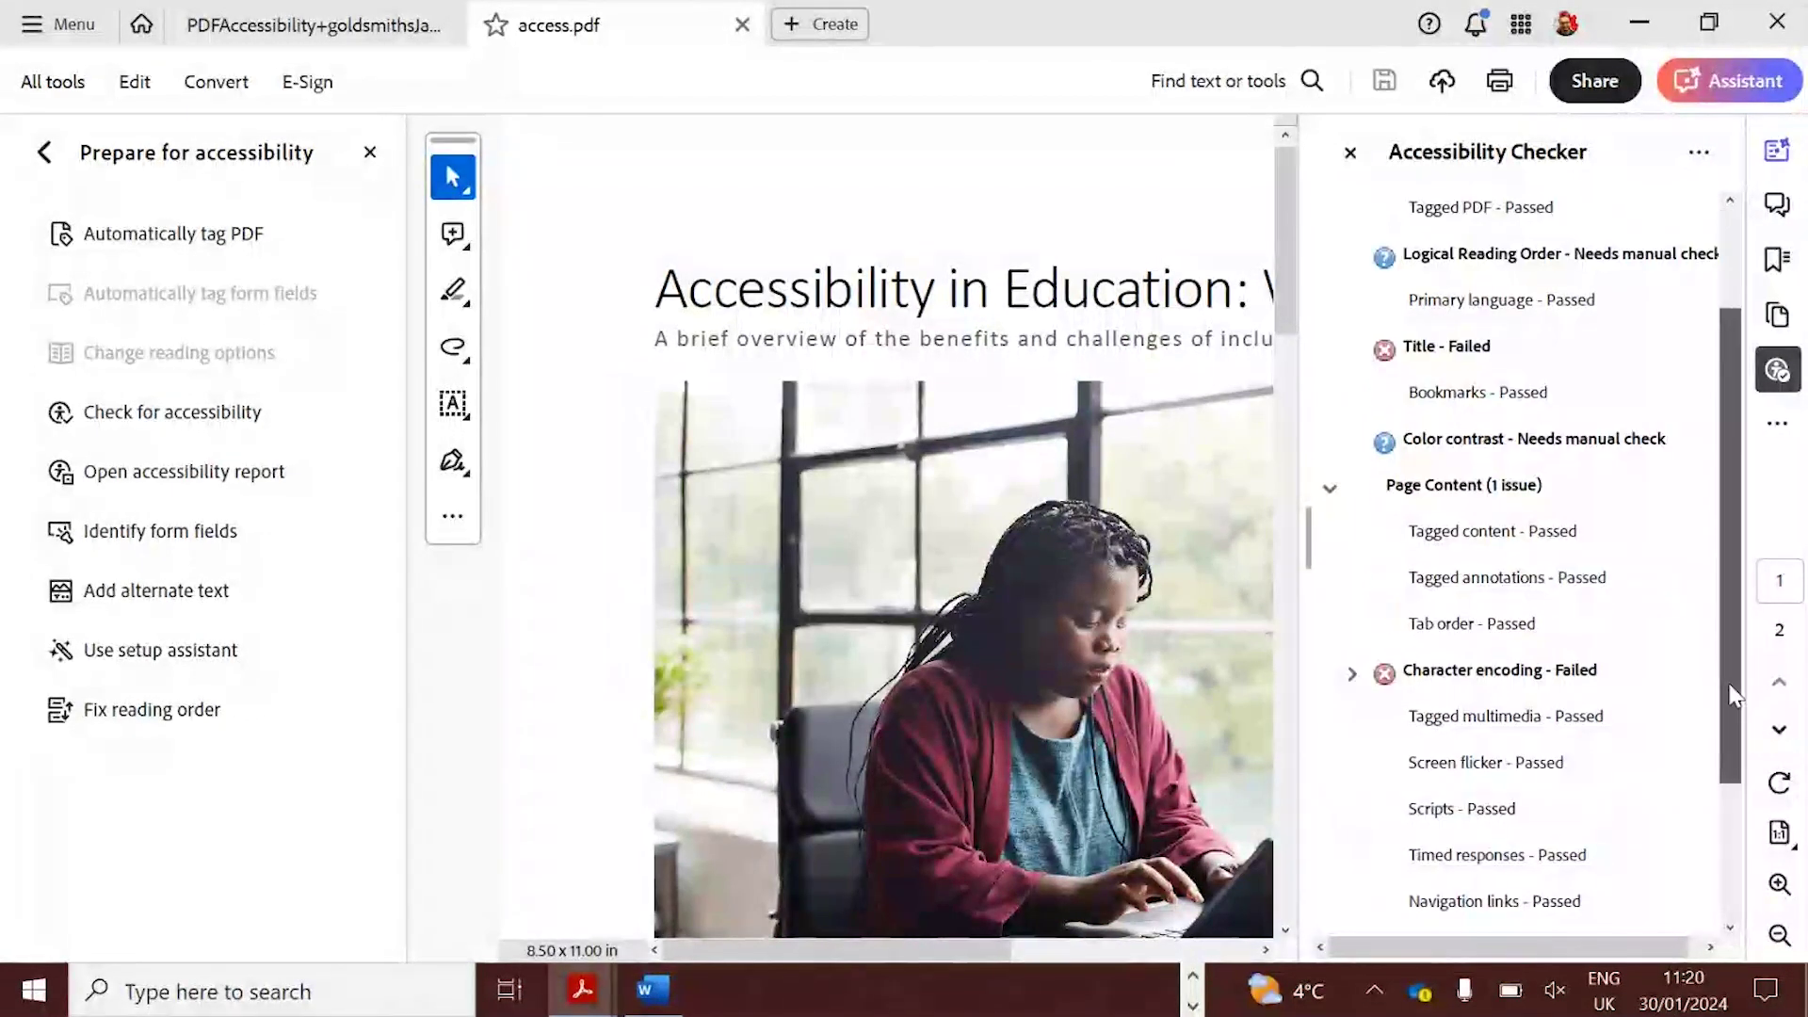
left_click(1352, 672)
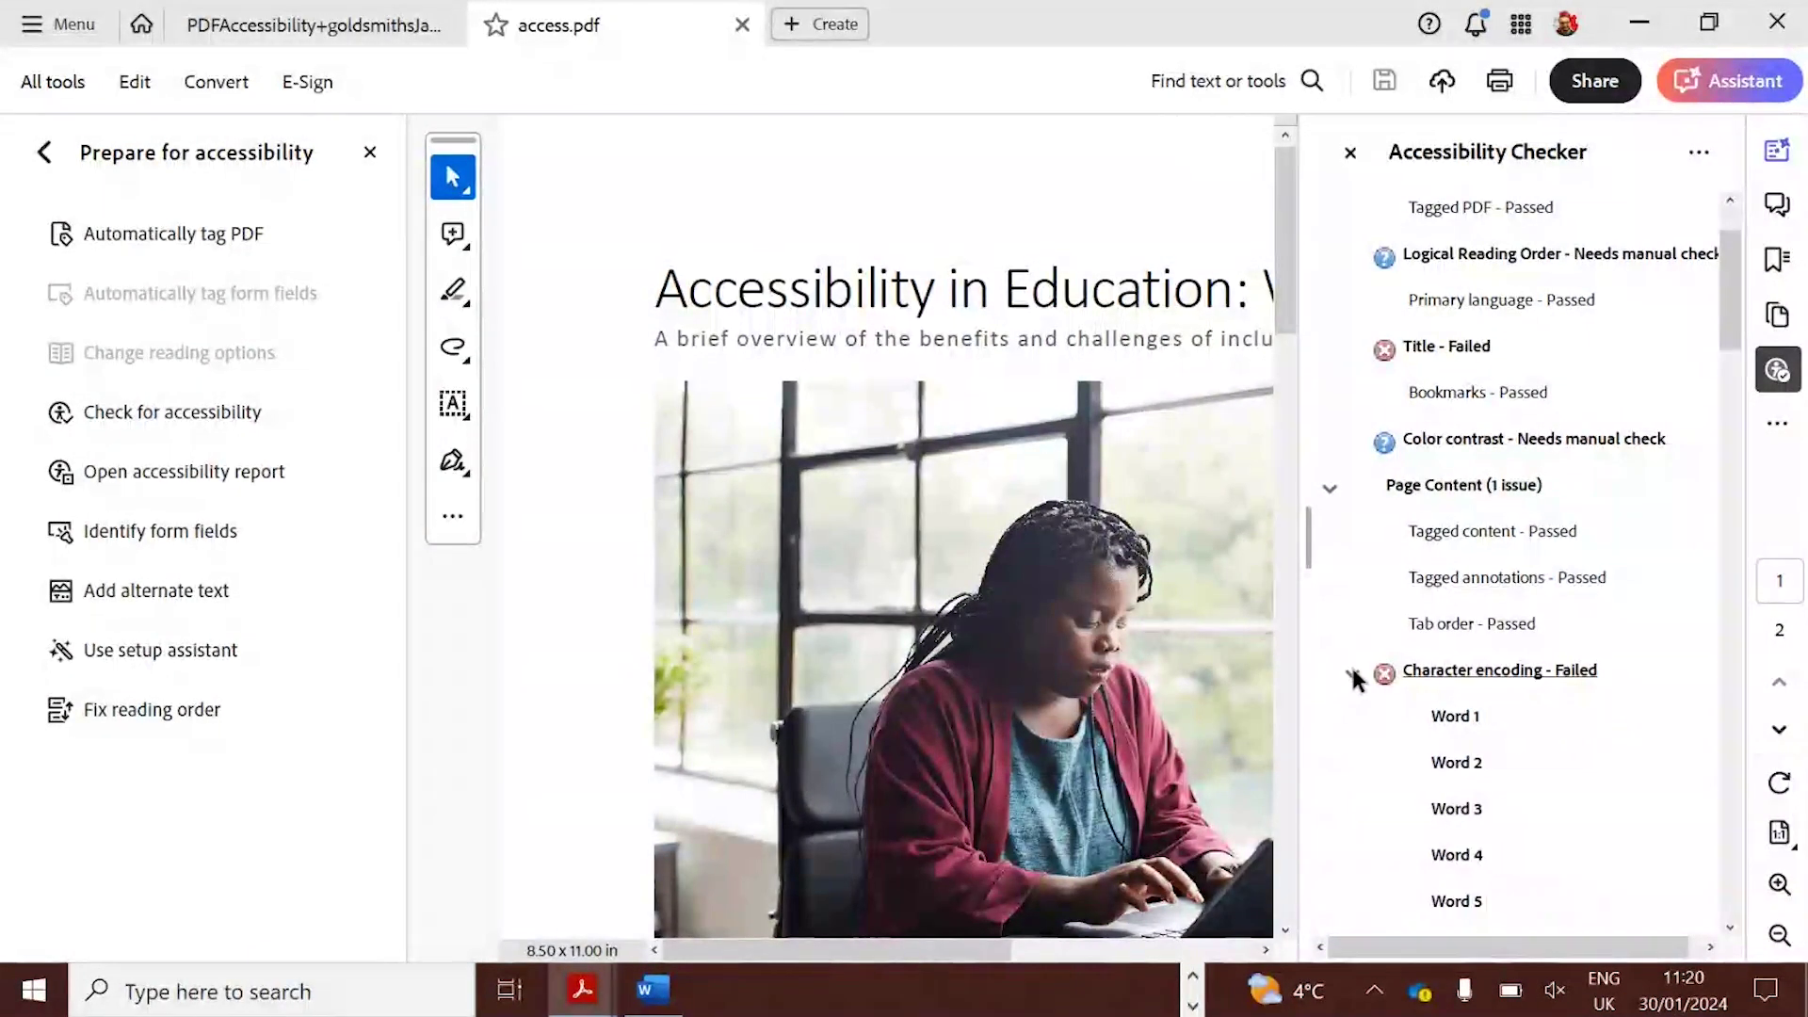
left_click(1455, 715)
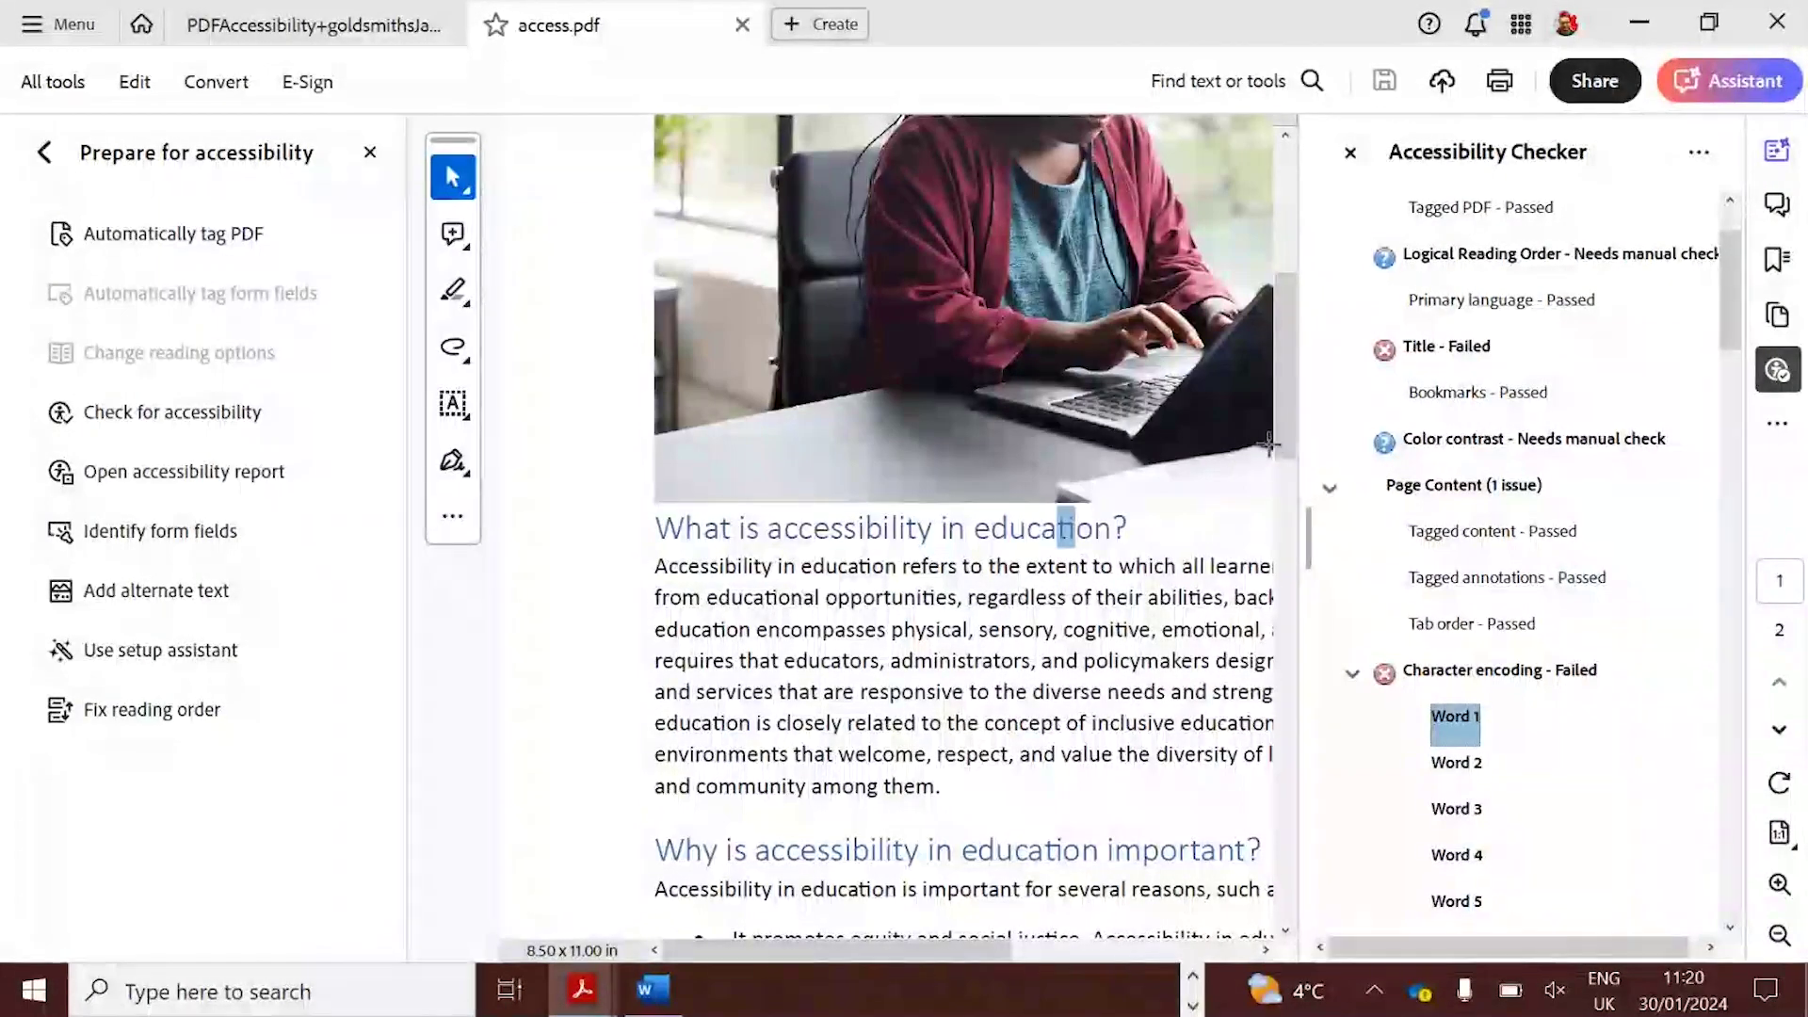
left_click(1350, 670)
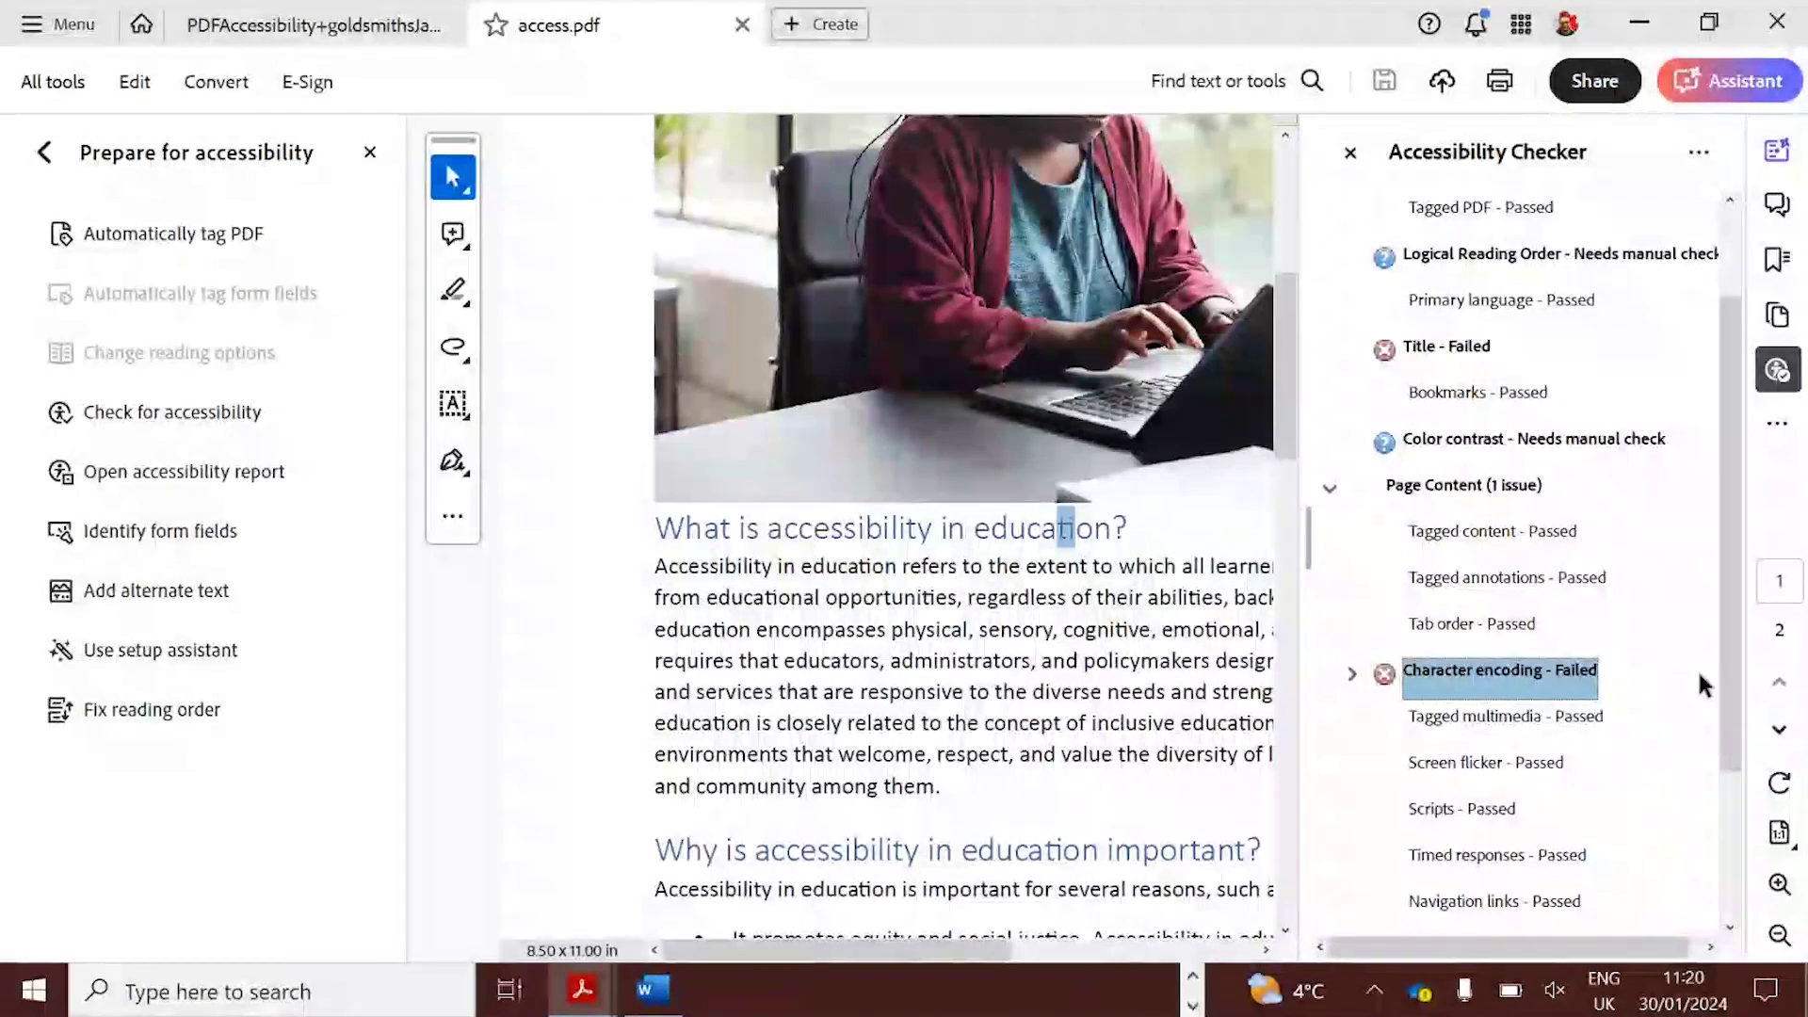
Review the Alternate Text check results against the picture on page 1, and close the checker results
left_click_drag(1734, 667, 1747, 827)
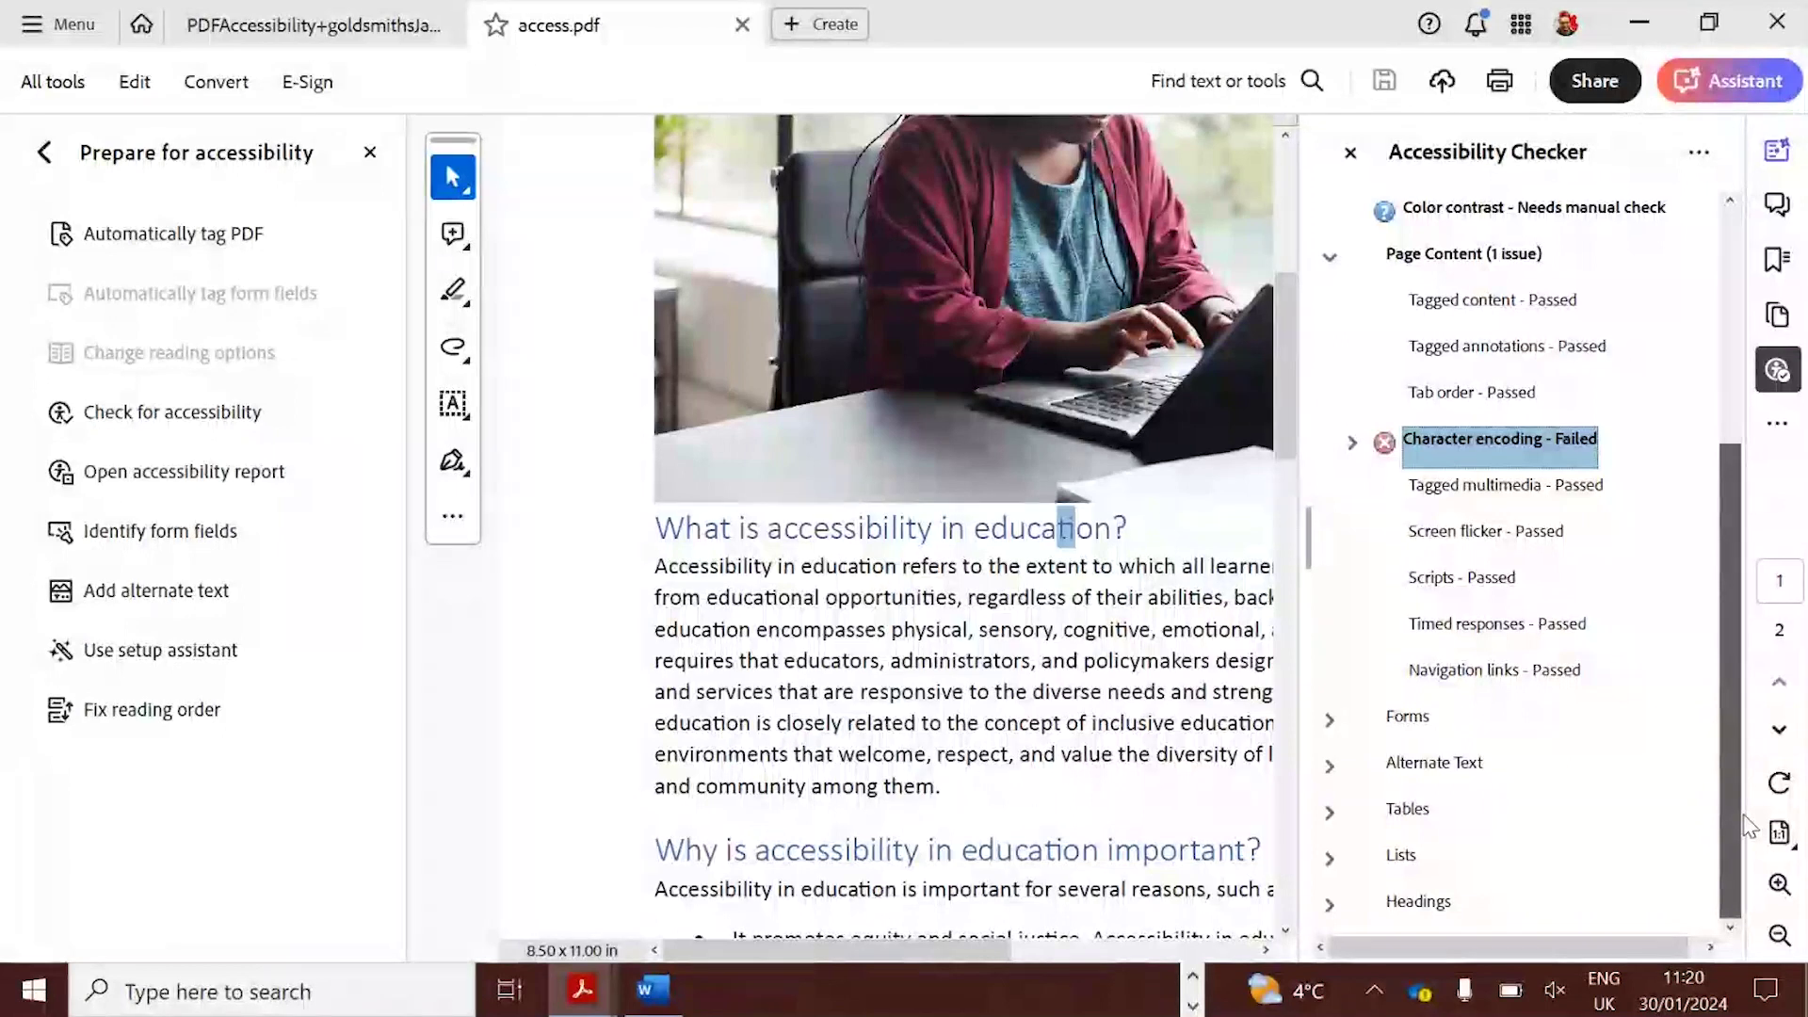
left_click(1330, 766)
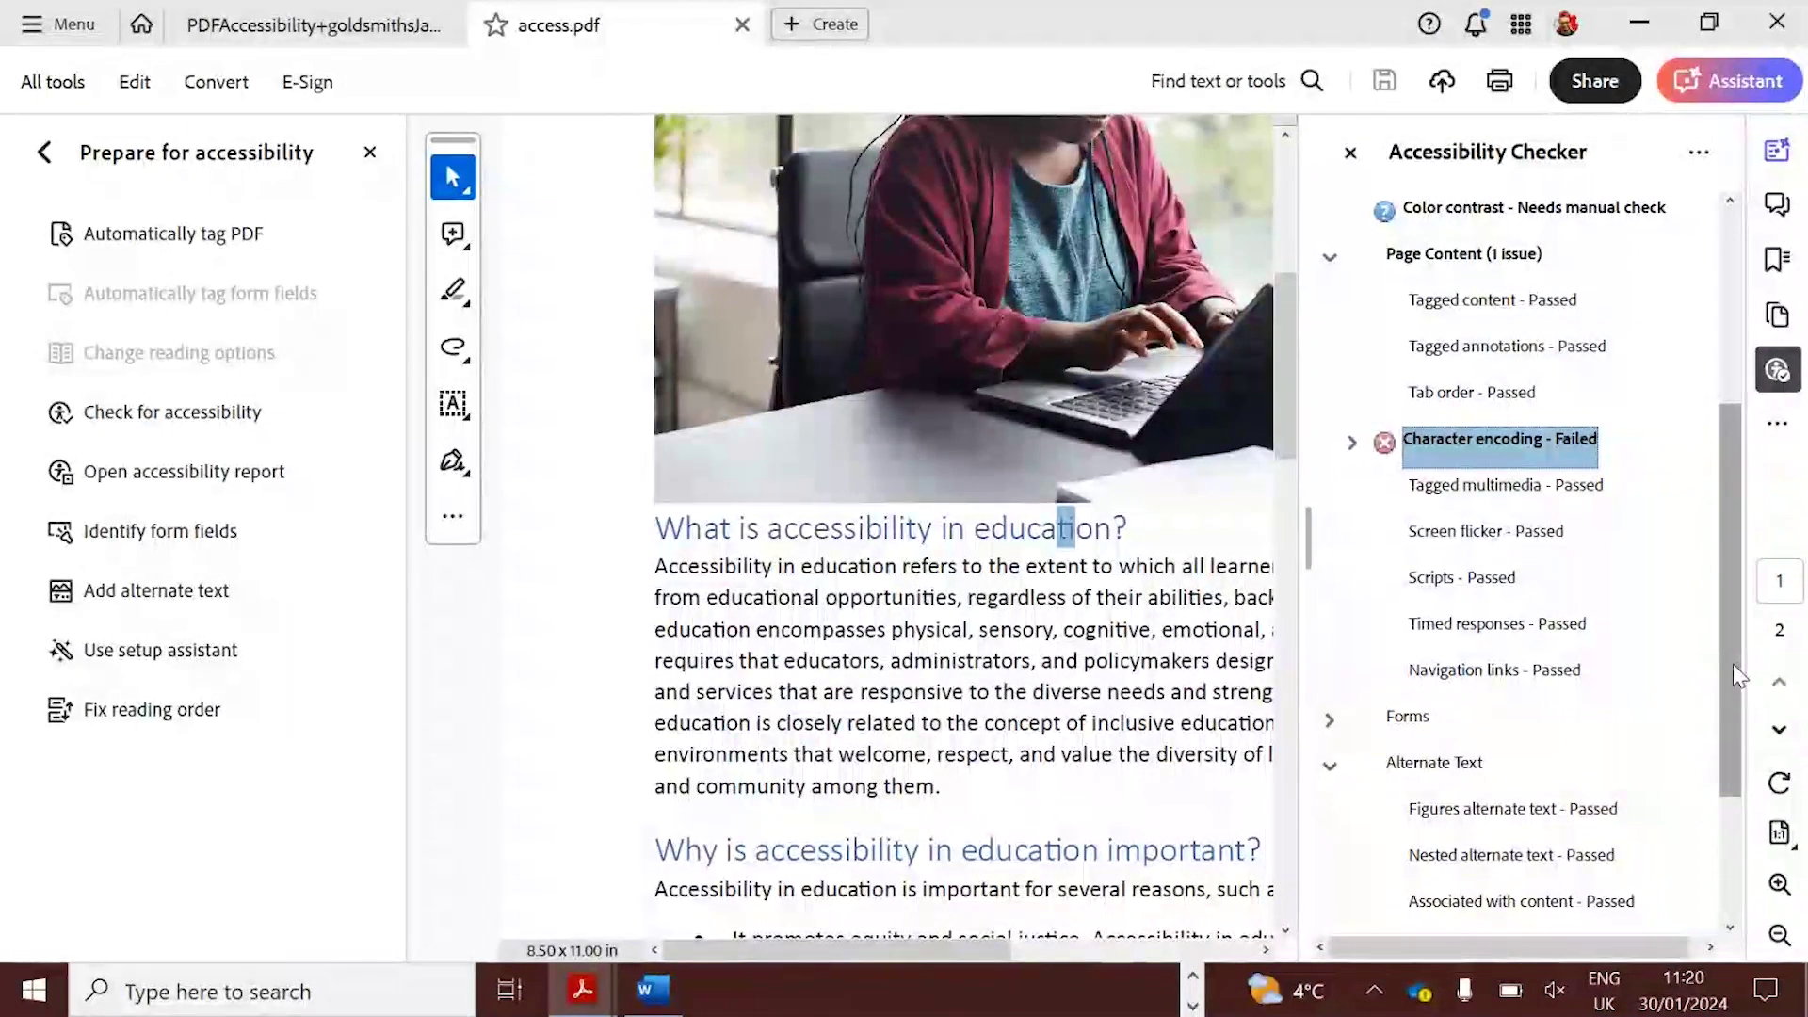
left_click_drag(1733, 664, 1731, 736)
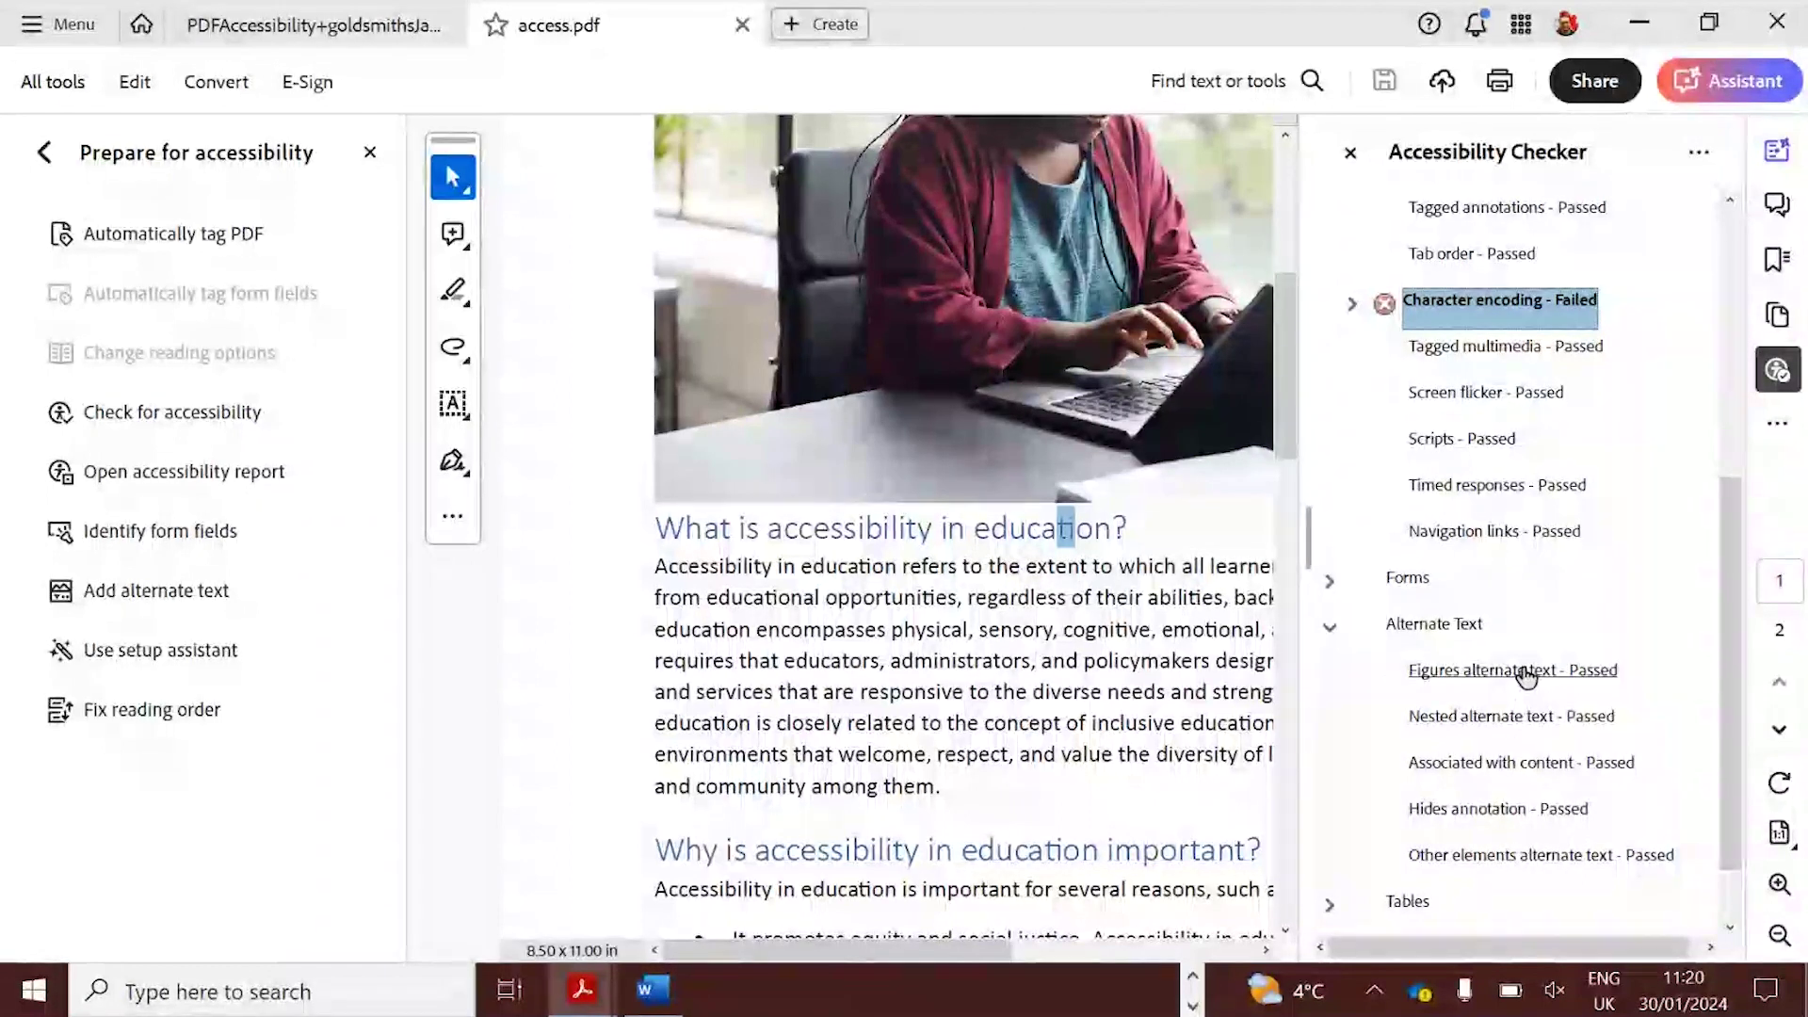
left_click(1115, 344)
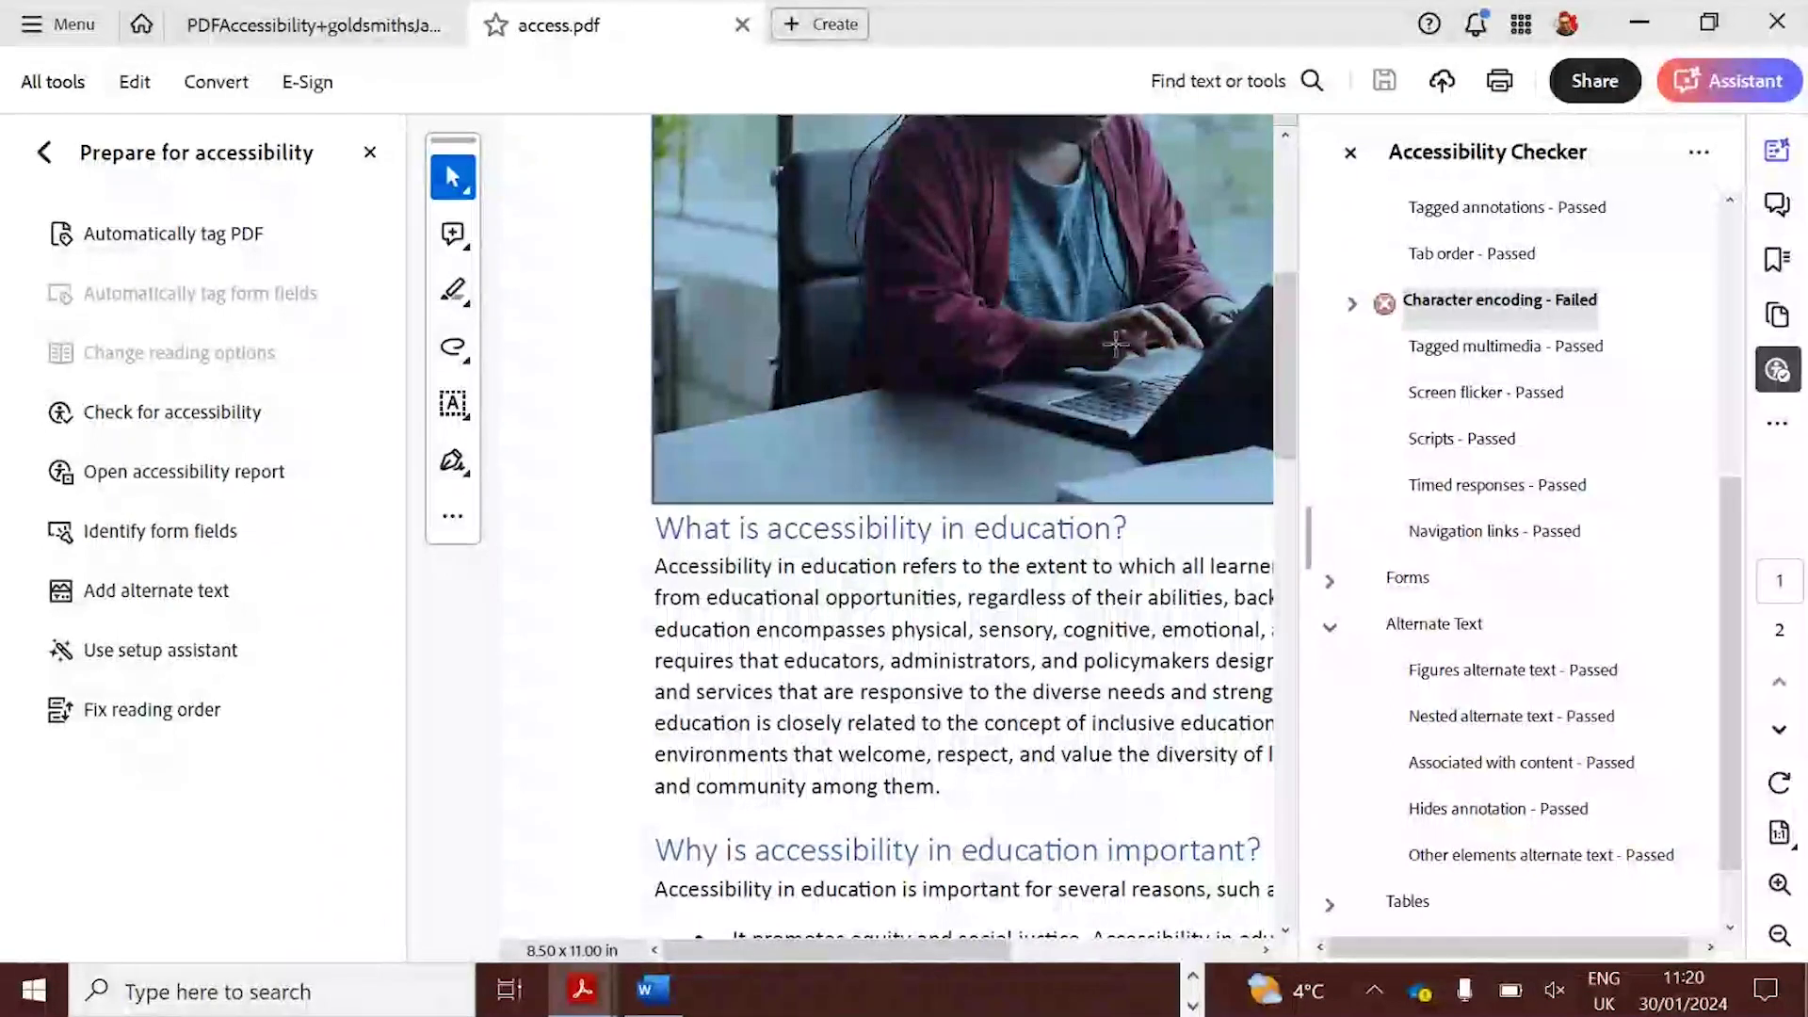
mouse_move(1133, 407)
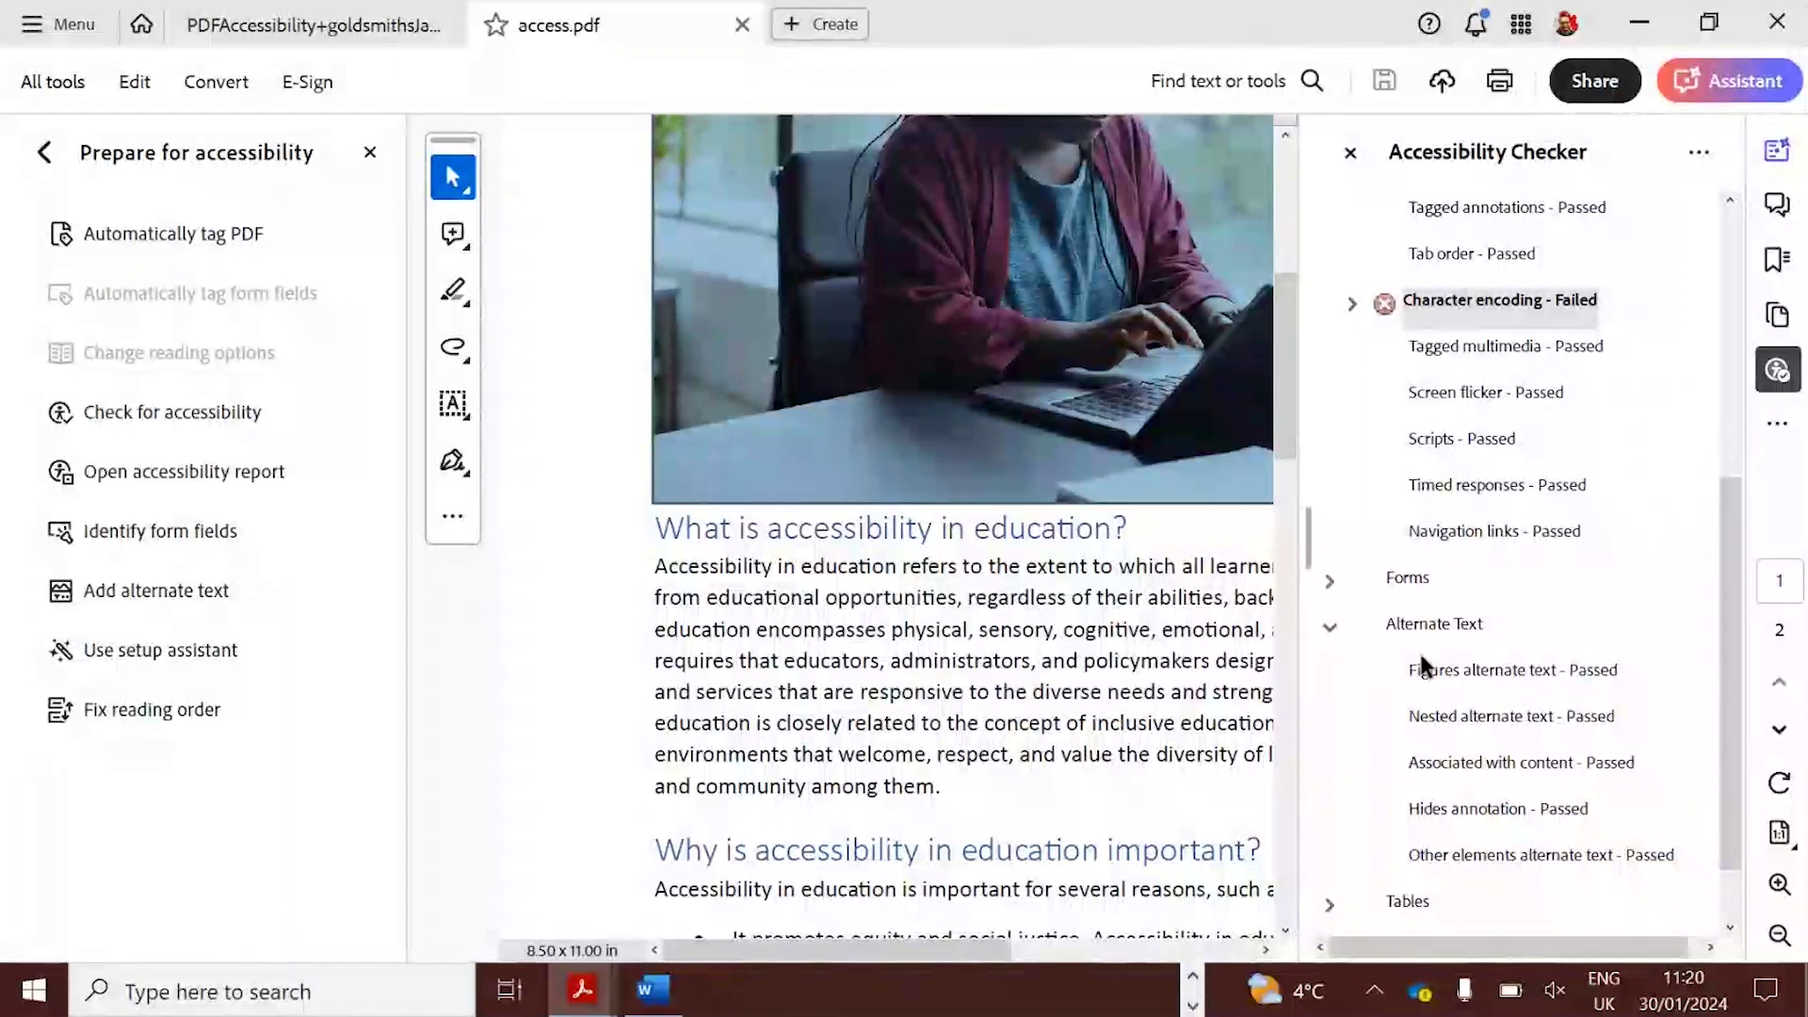
left_click(1353, 155)
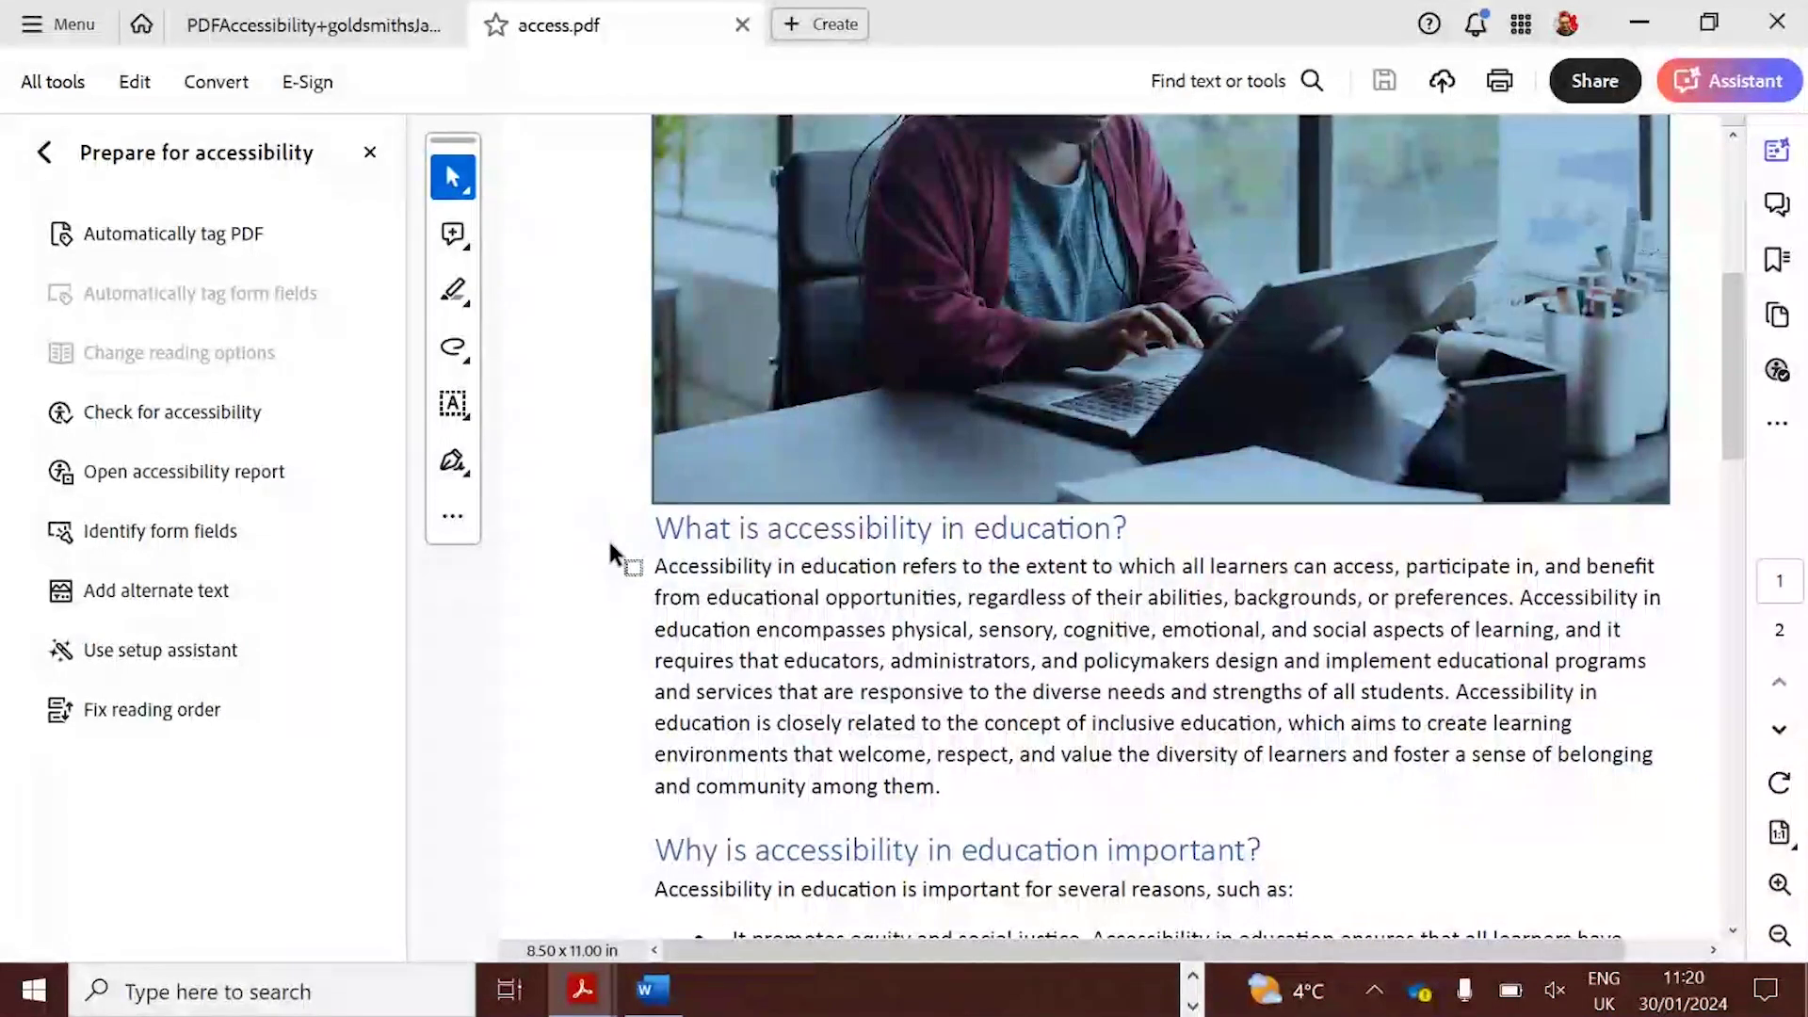
Open the accessibility report for access.pdf and review its detailed results and report options
left_click(164, 599)
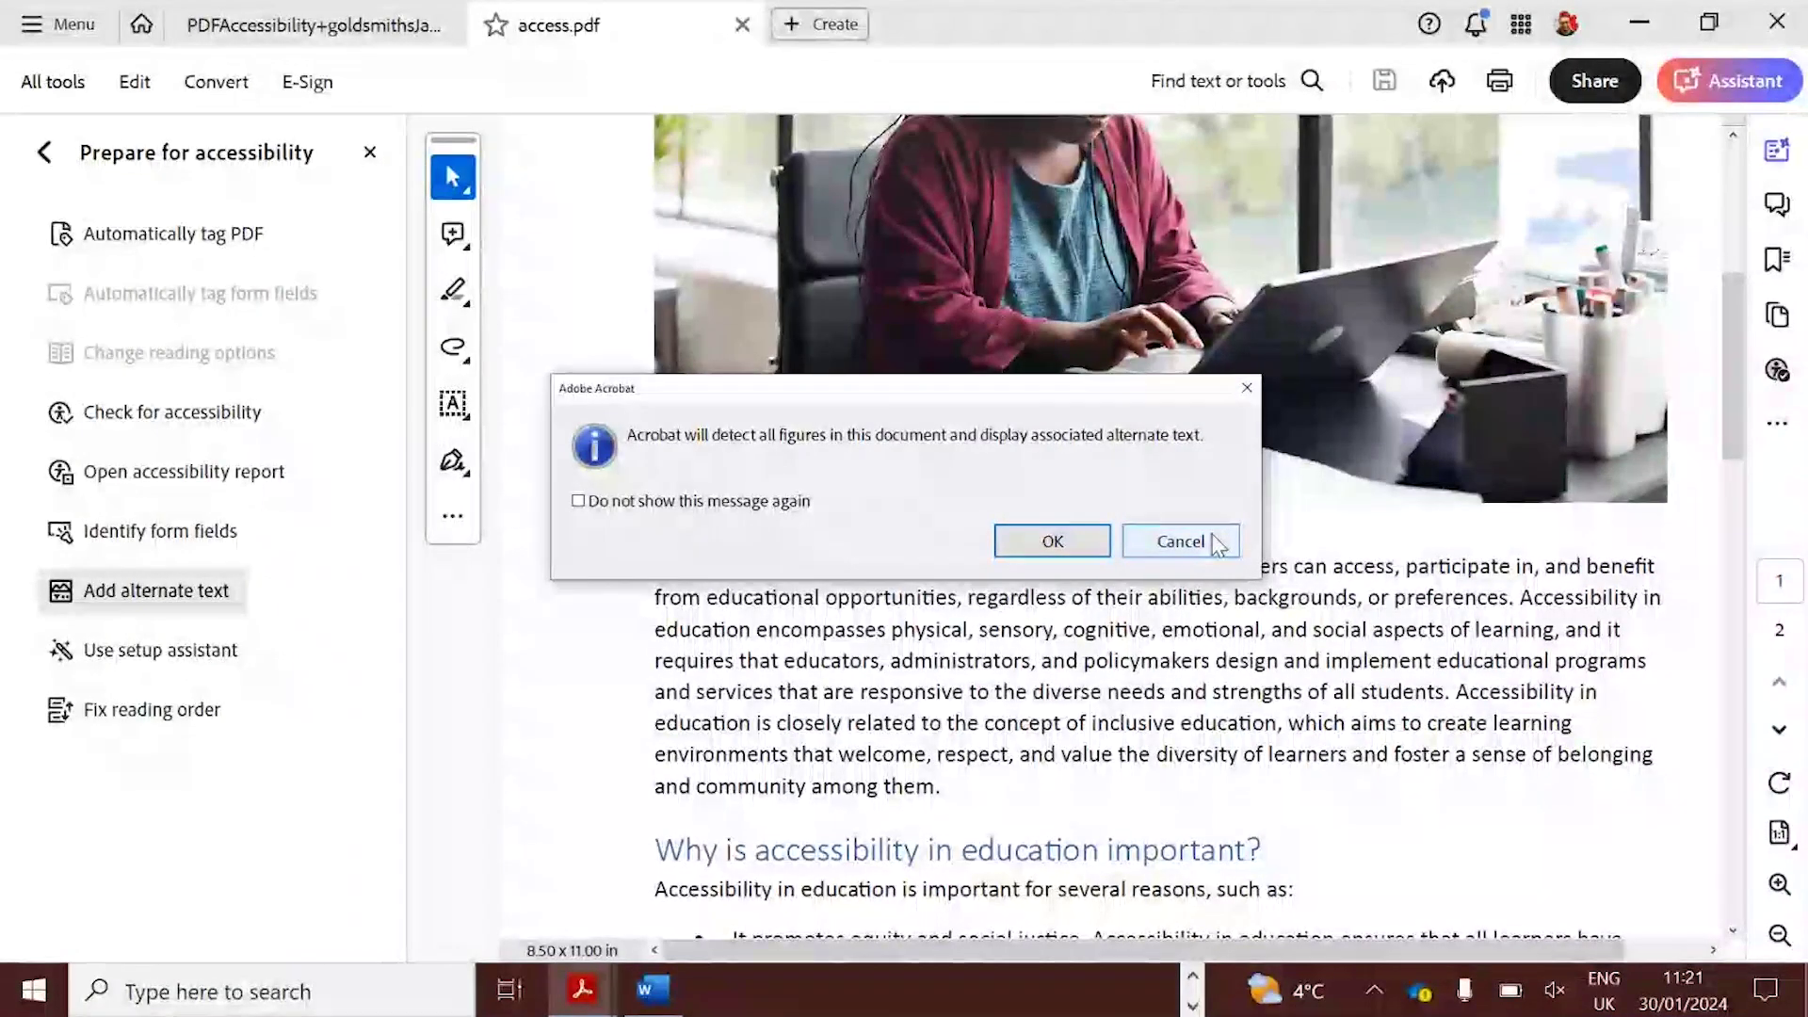
left_click(1181, 542)
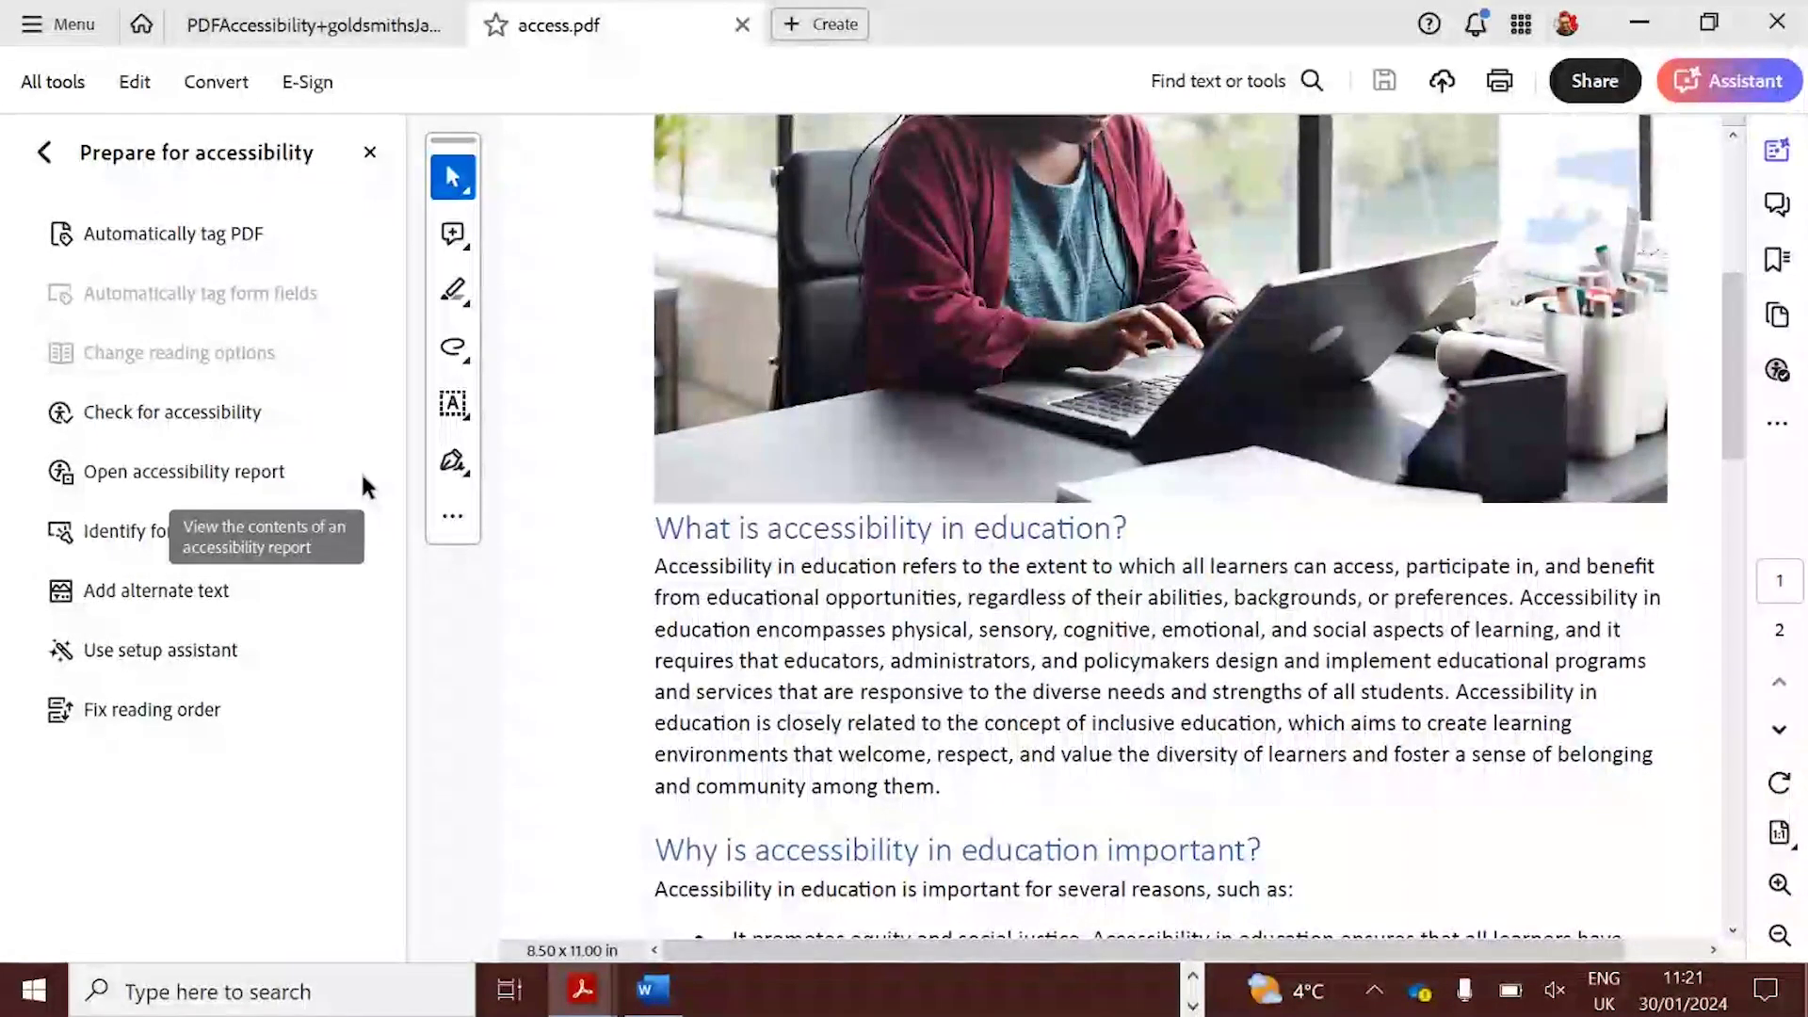
left_click(241, 473)
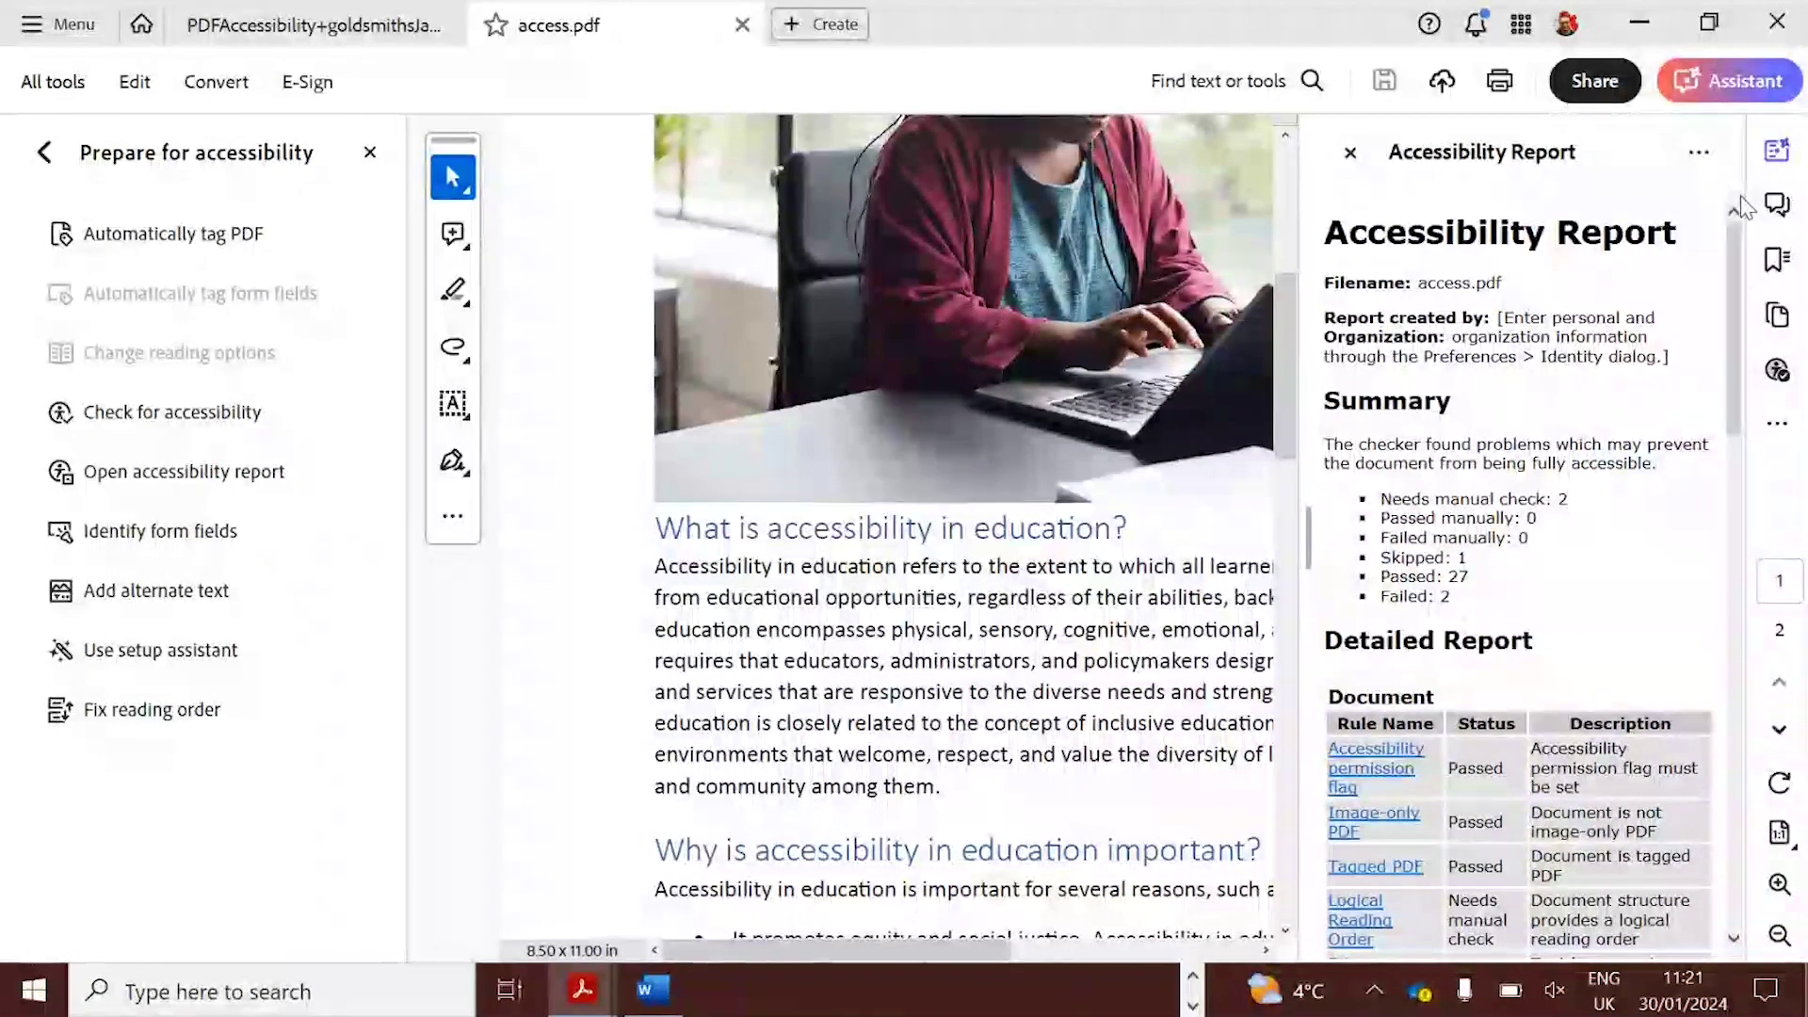
left_click_drag(1740, 259, 1739, 591)
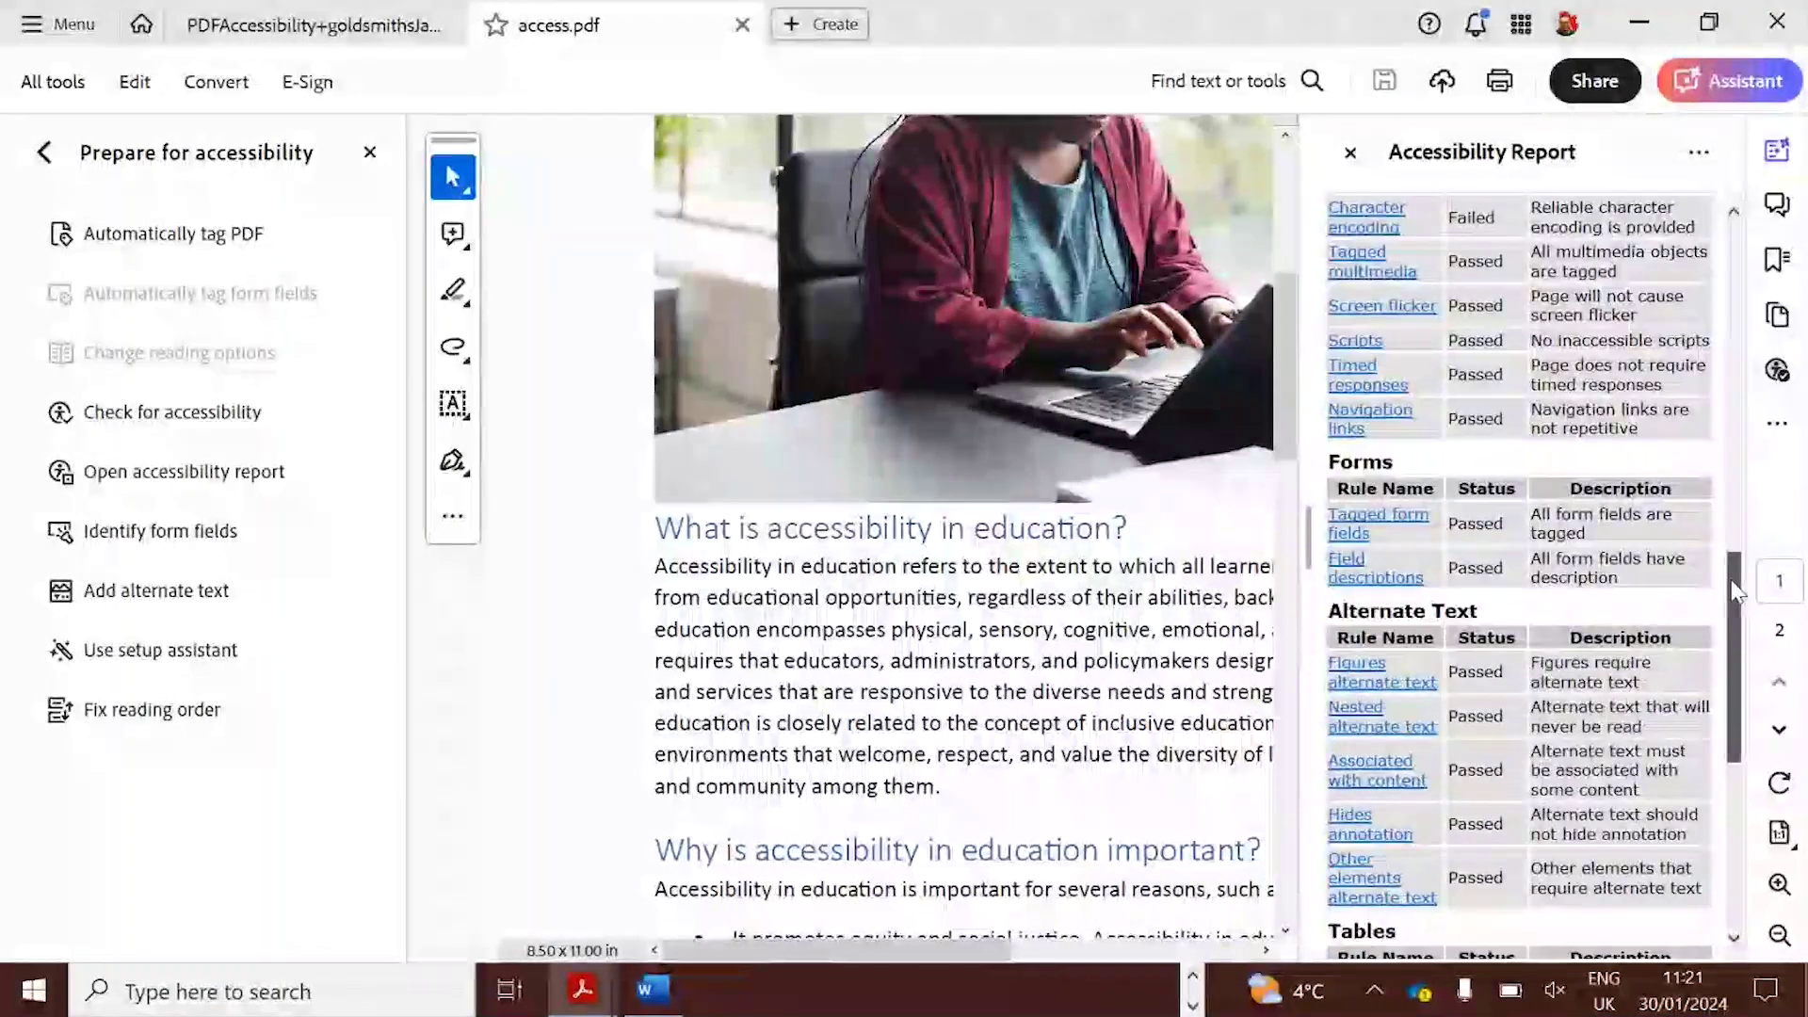
left_click(1700, 152)
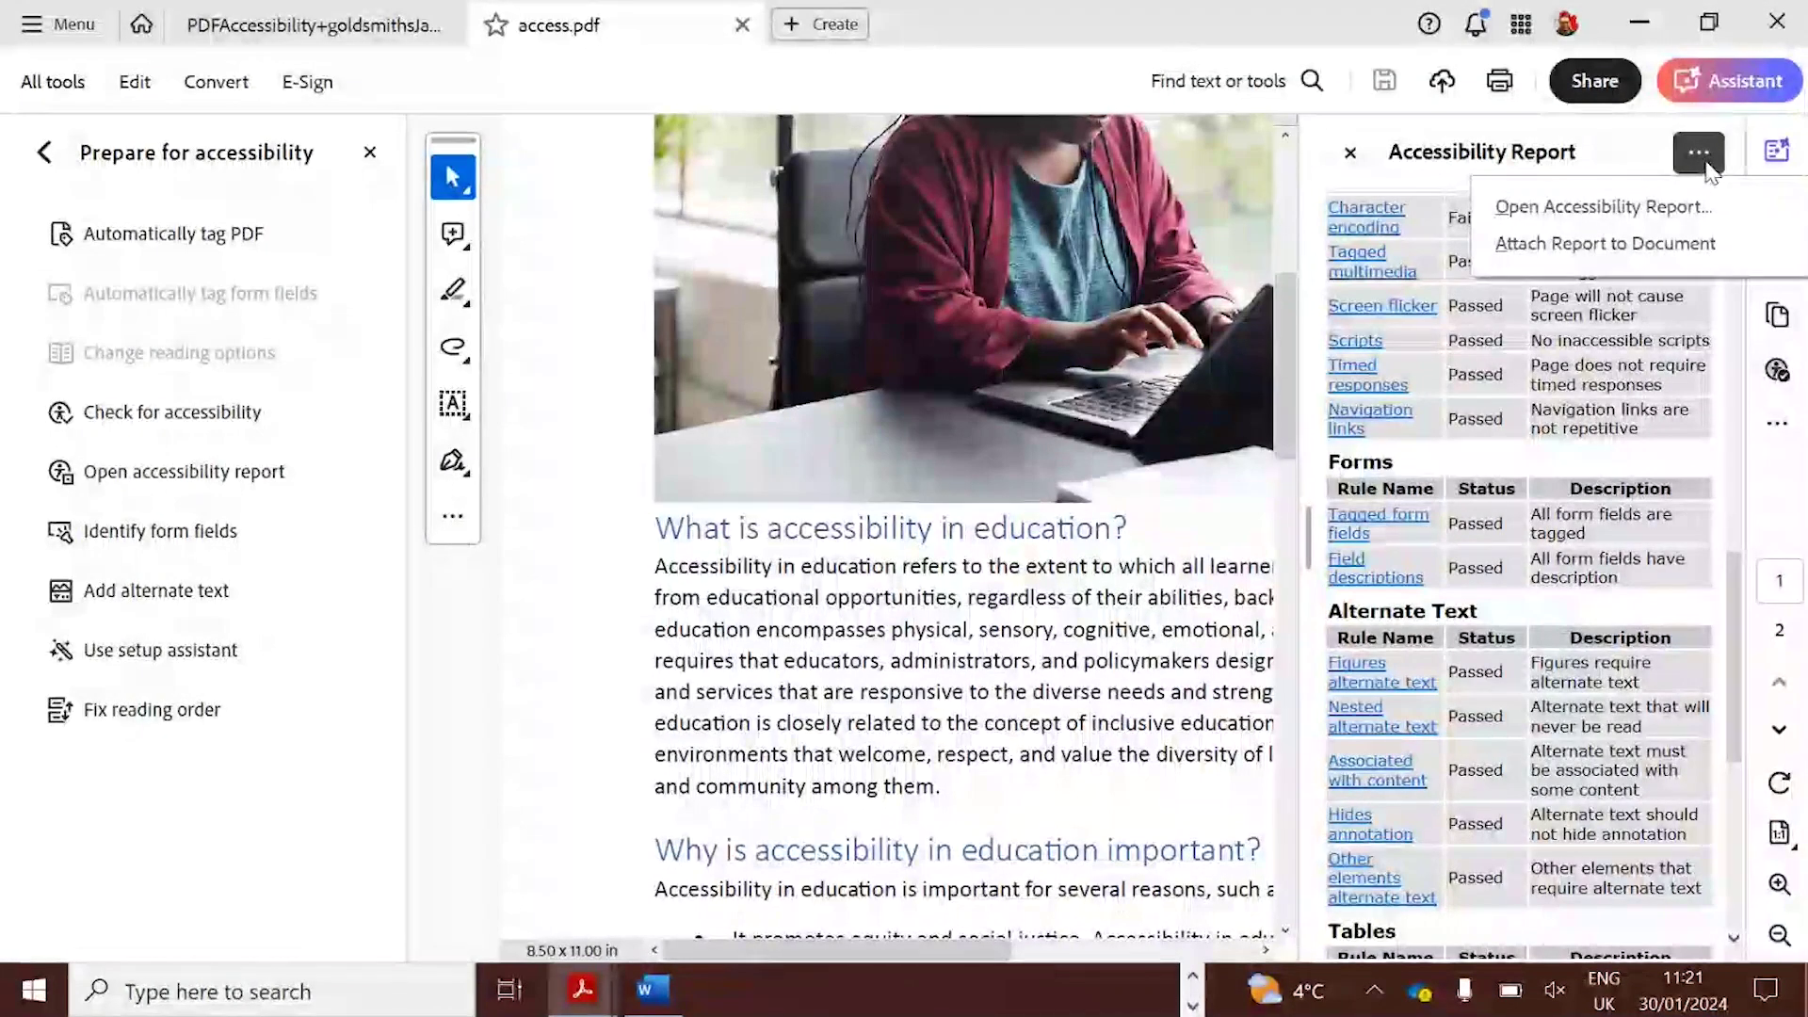
left_click(589, 438)
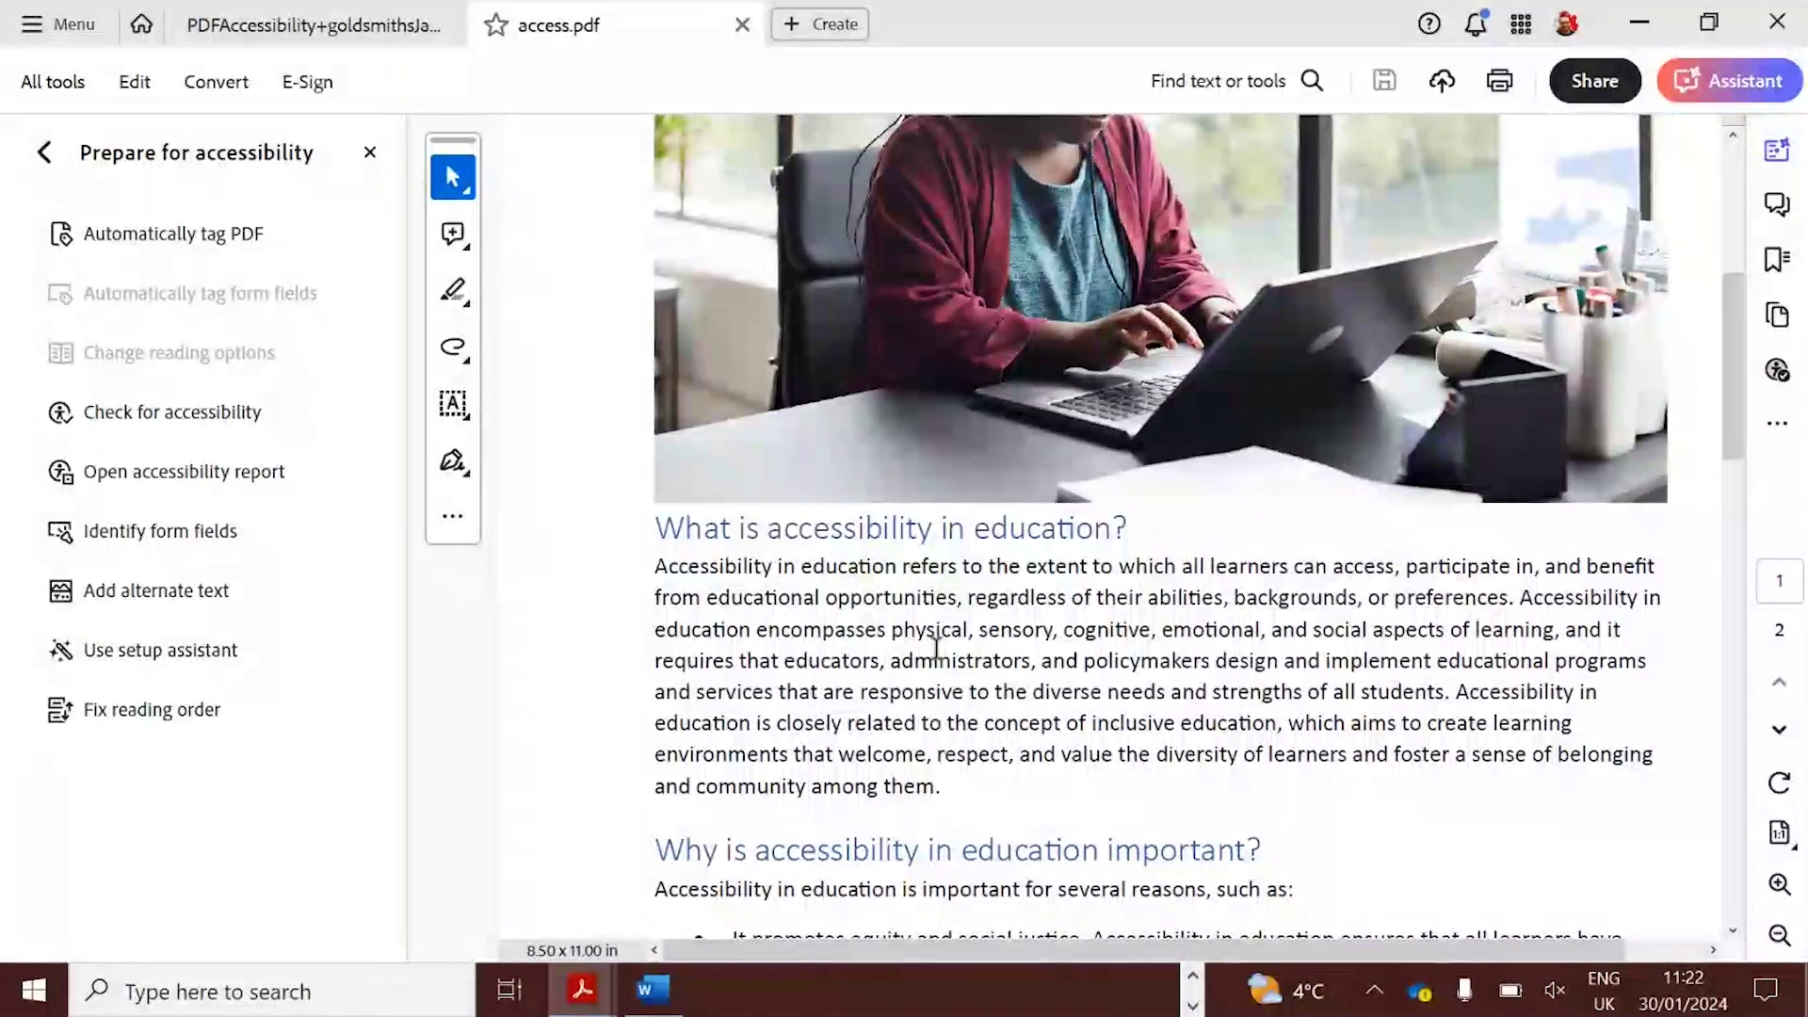
Show the document's accessibility tags and decline cloud-based auto-tagging for the moment
mouse_move(1606, 444)
left_click(453, 518)
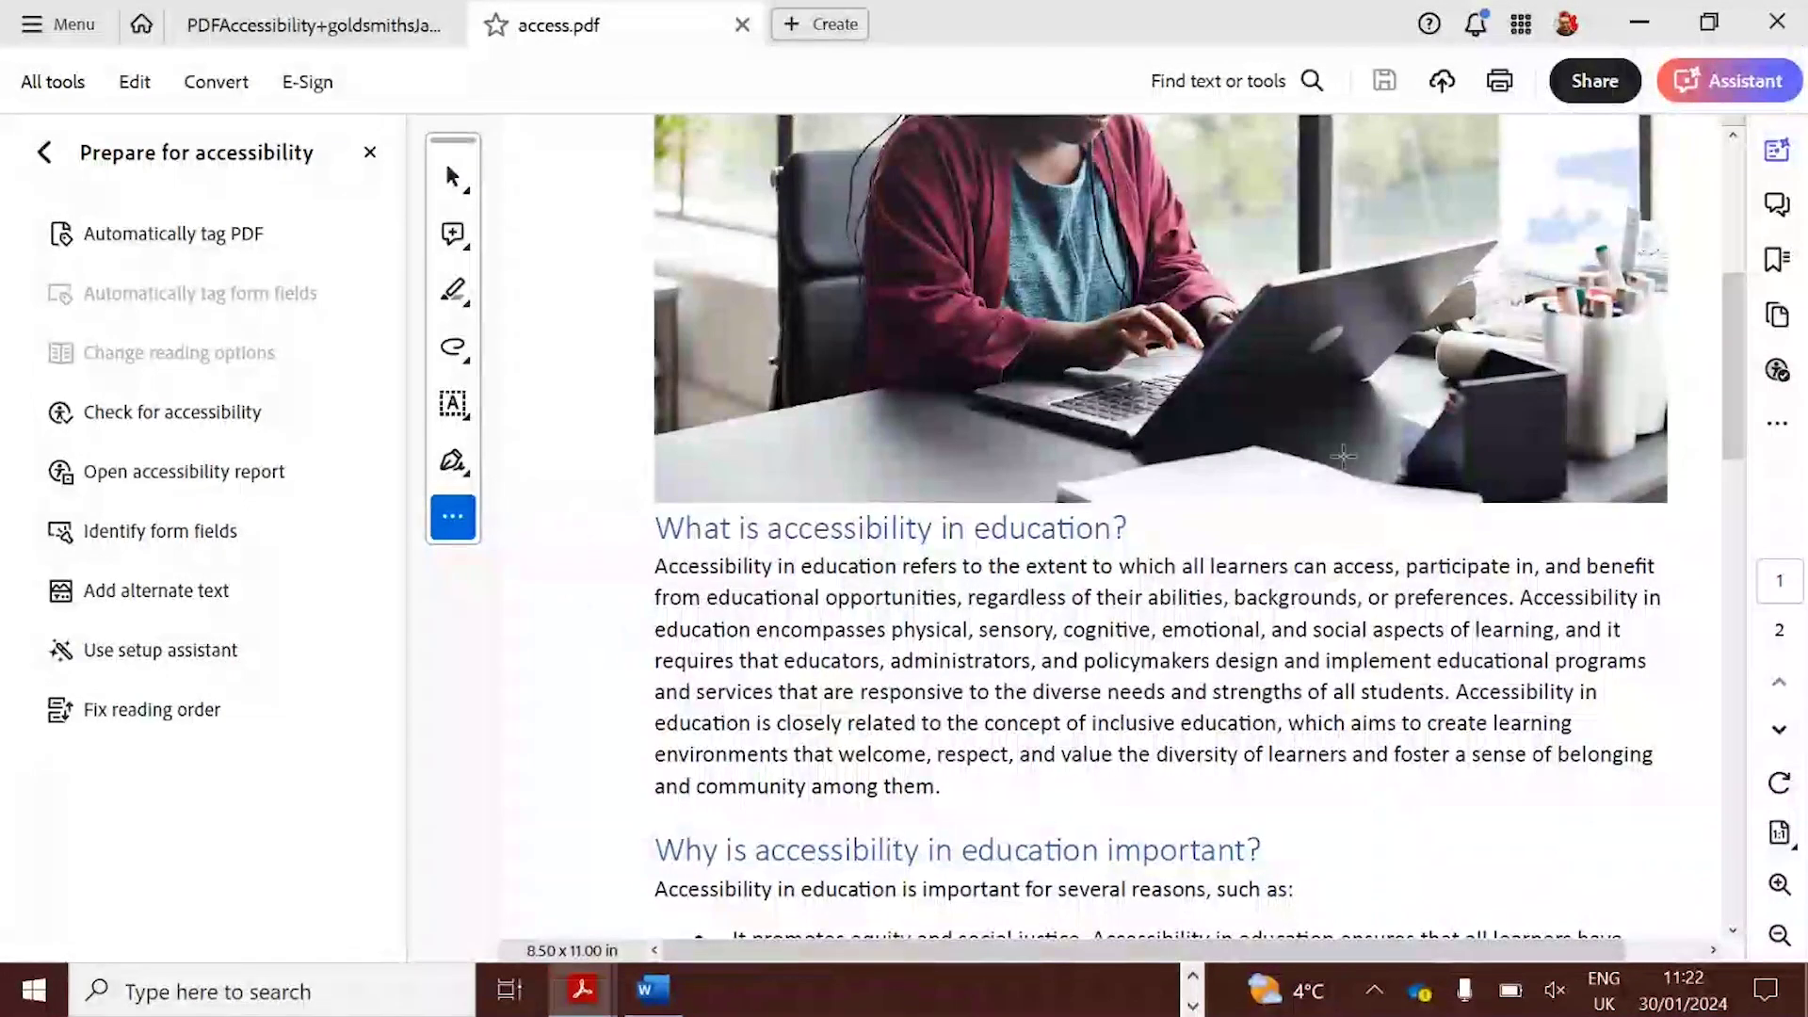
left_click(1781, 433)
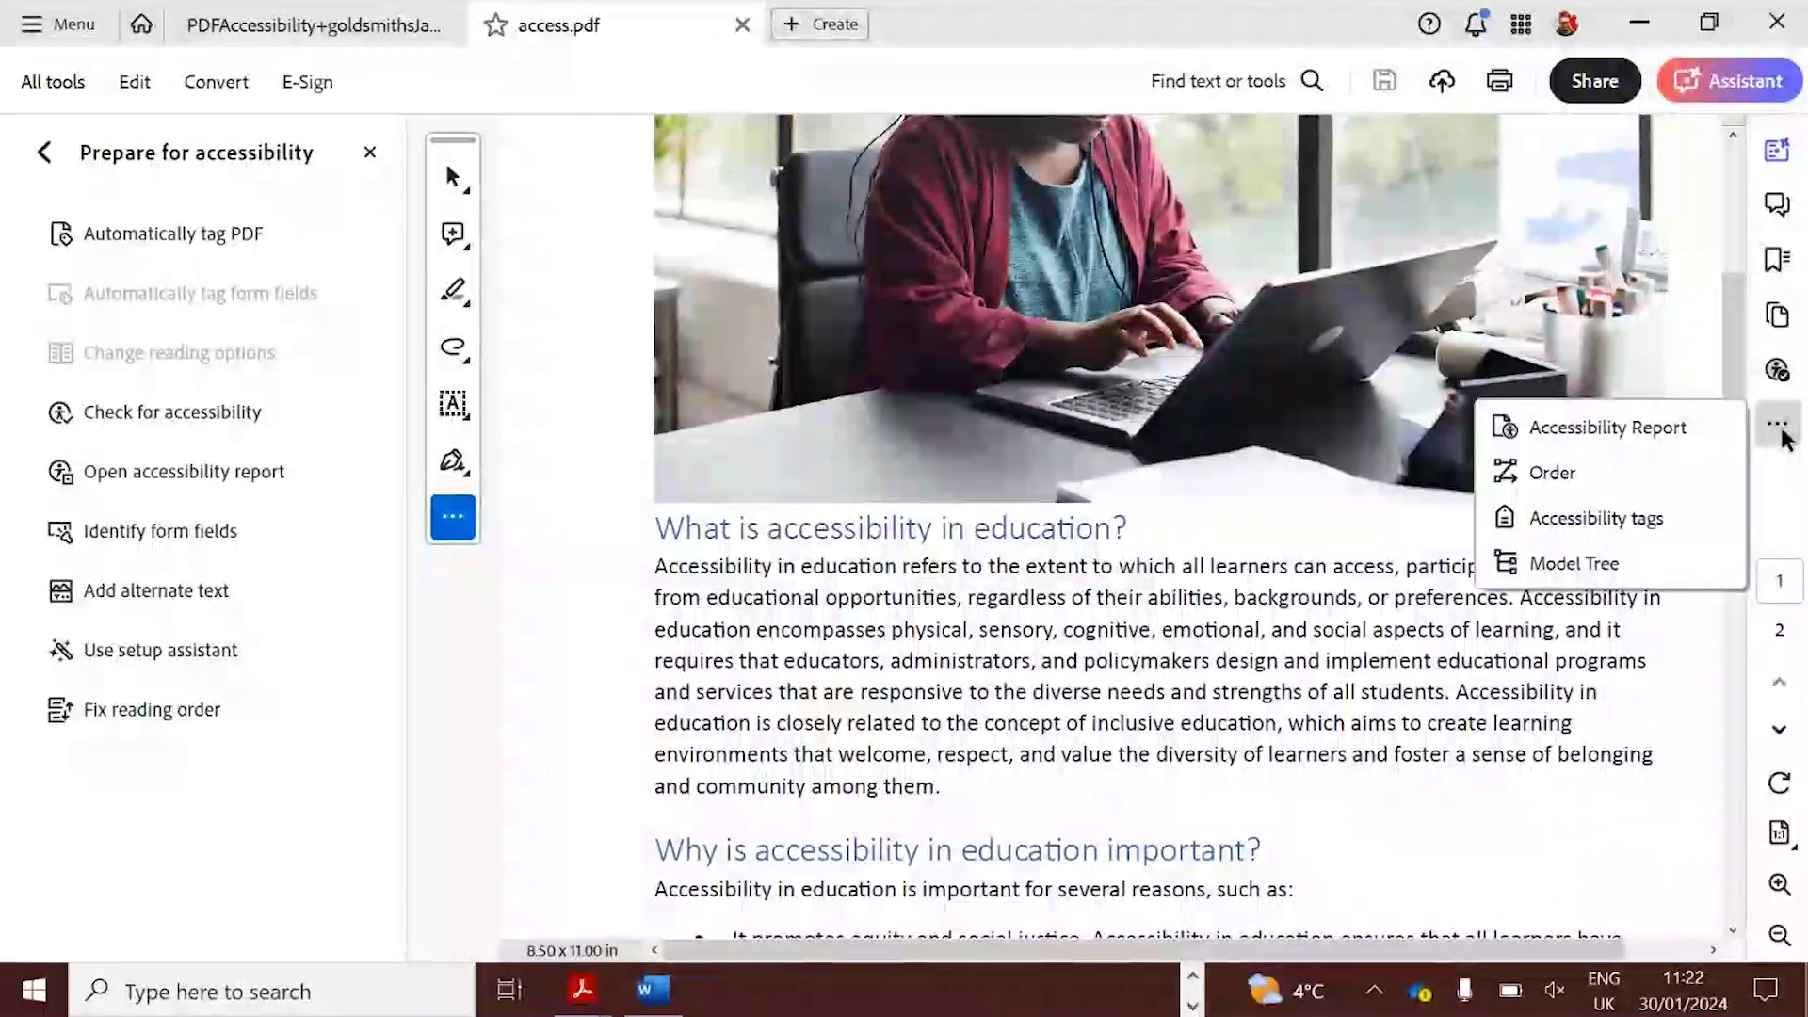
left_click(1592, 518)
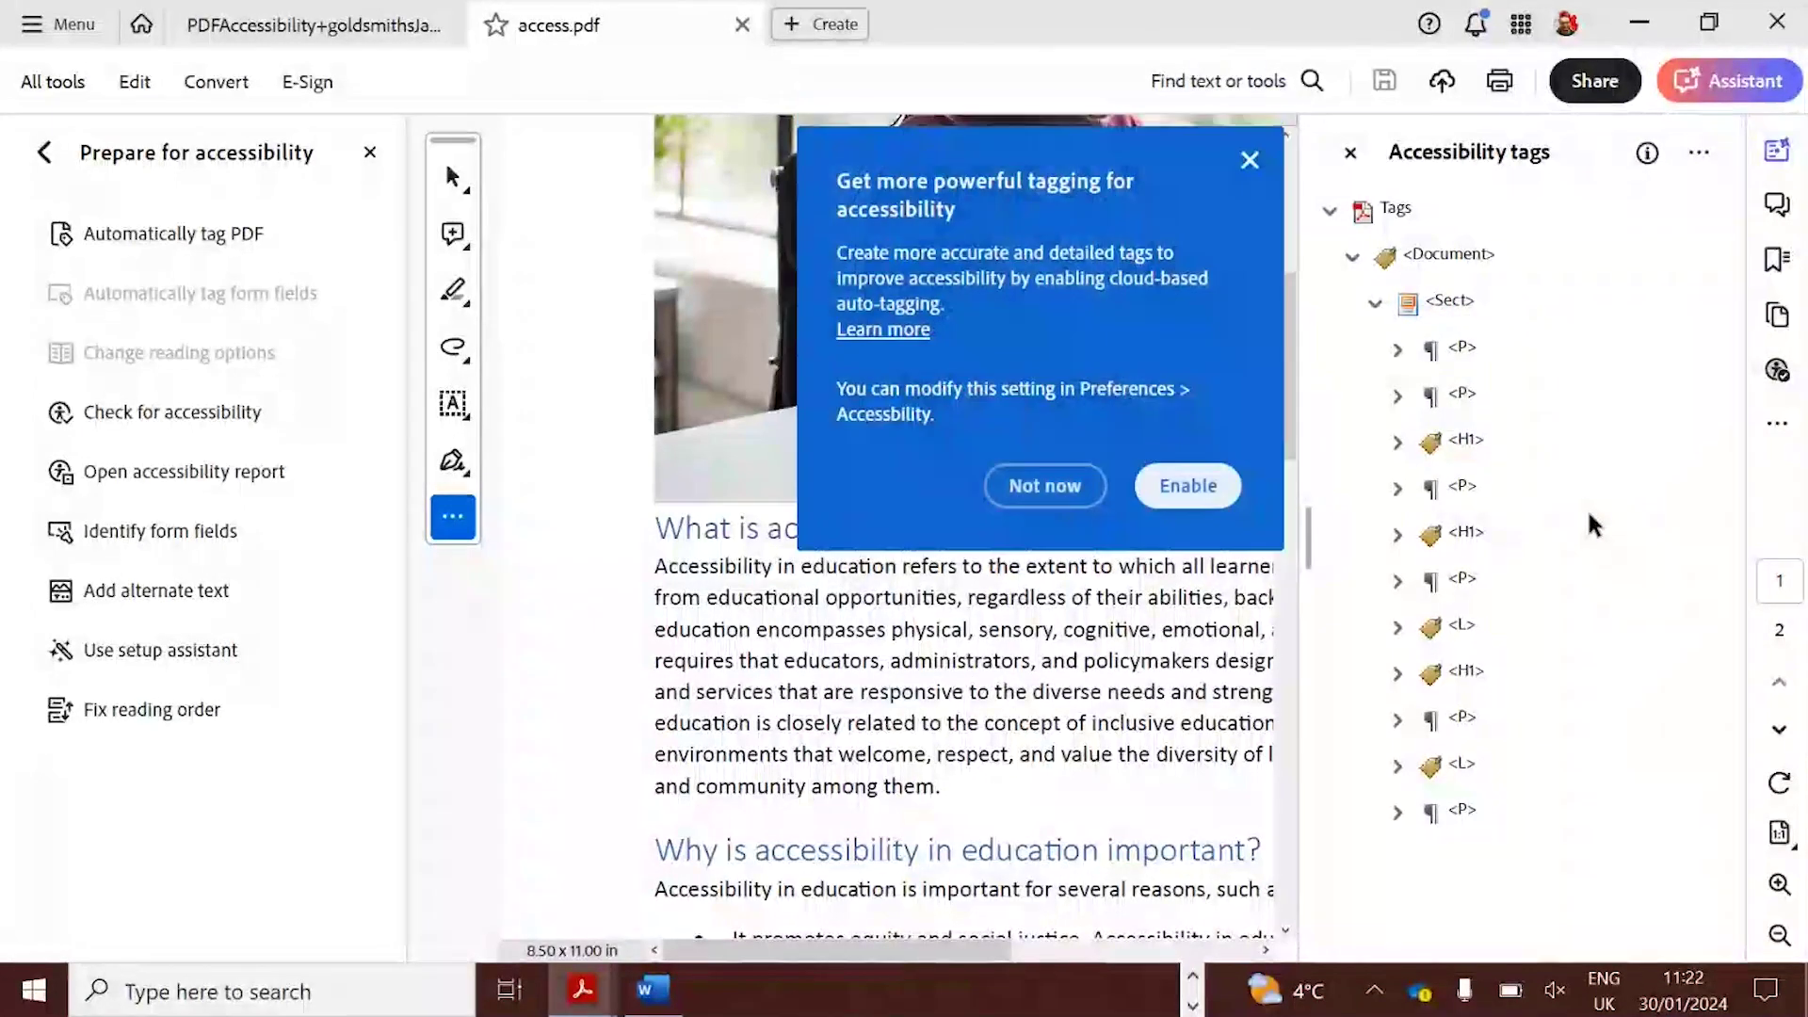
left_click(1075, 486)
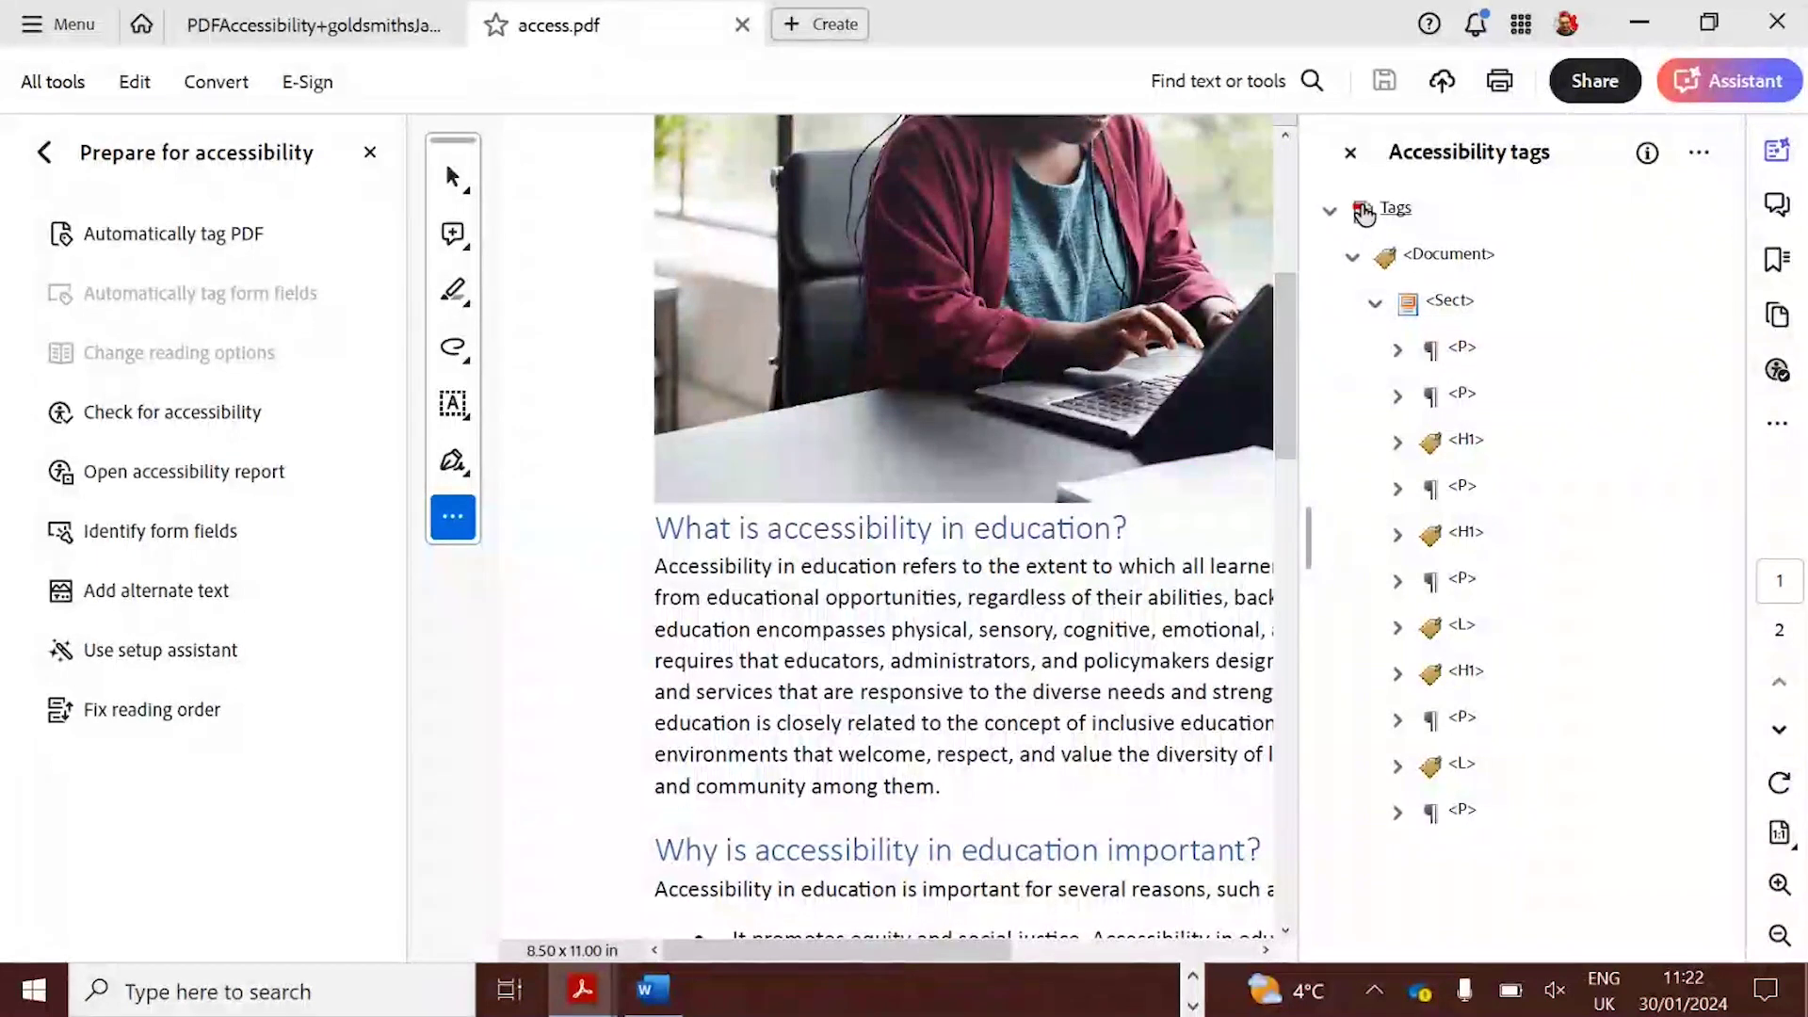
Examine the tag tree by expanding the title, first heading and following paragraph tags, and inspect the subtitle tag's options and the picture's alternate text
left_click(1397, 351)
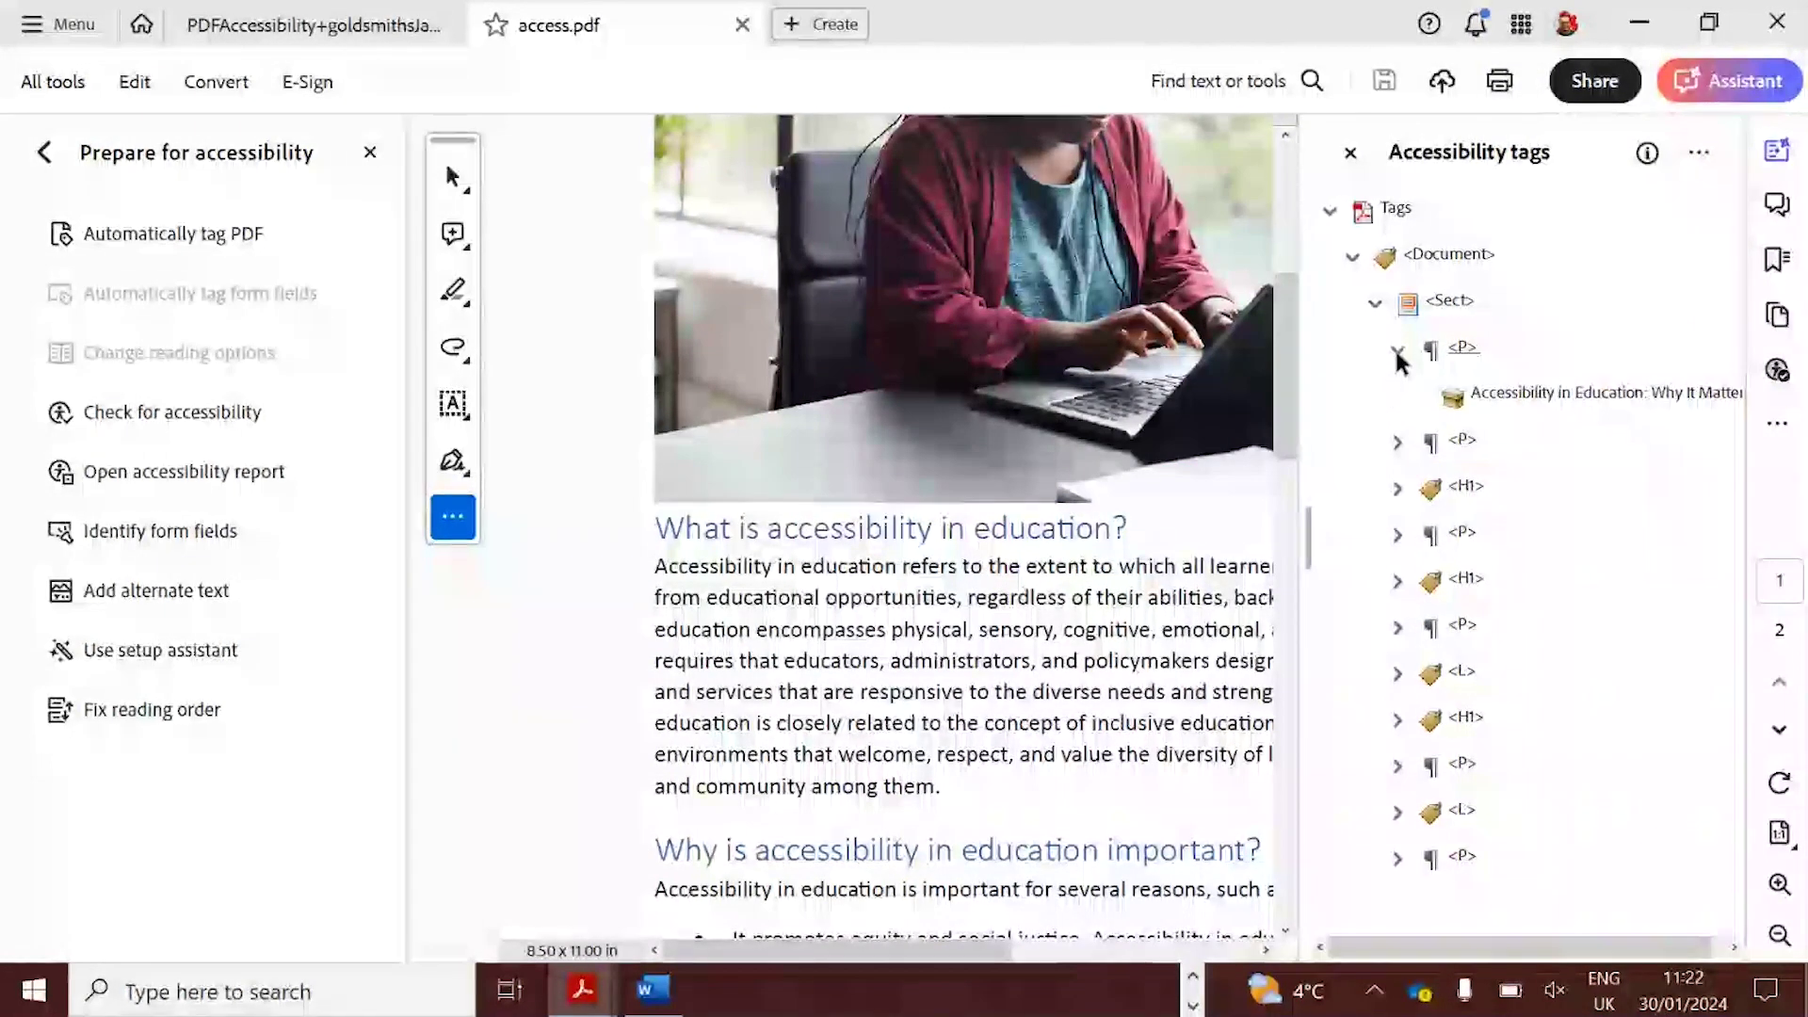
left_click(1398, 490)
left_click(1397, 629)
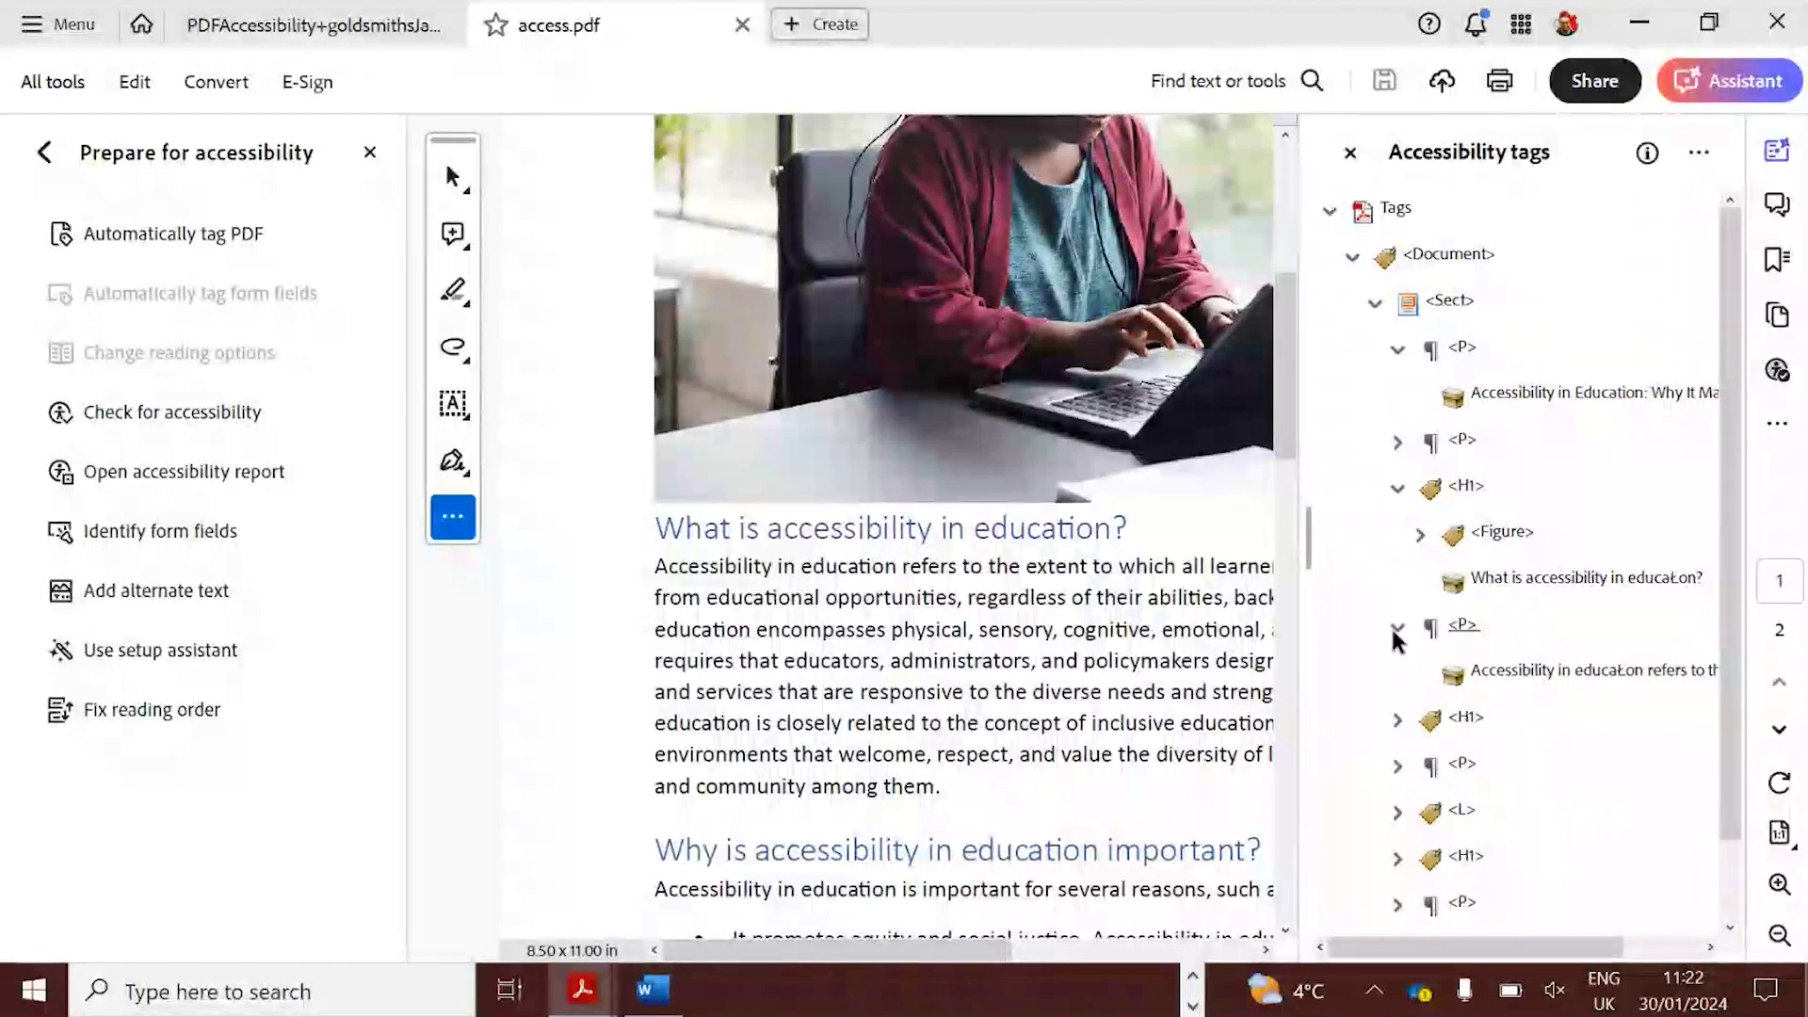
right_click(1463, 454)
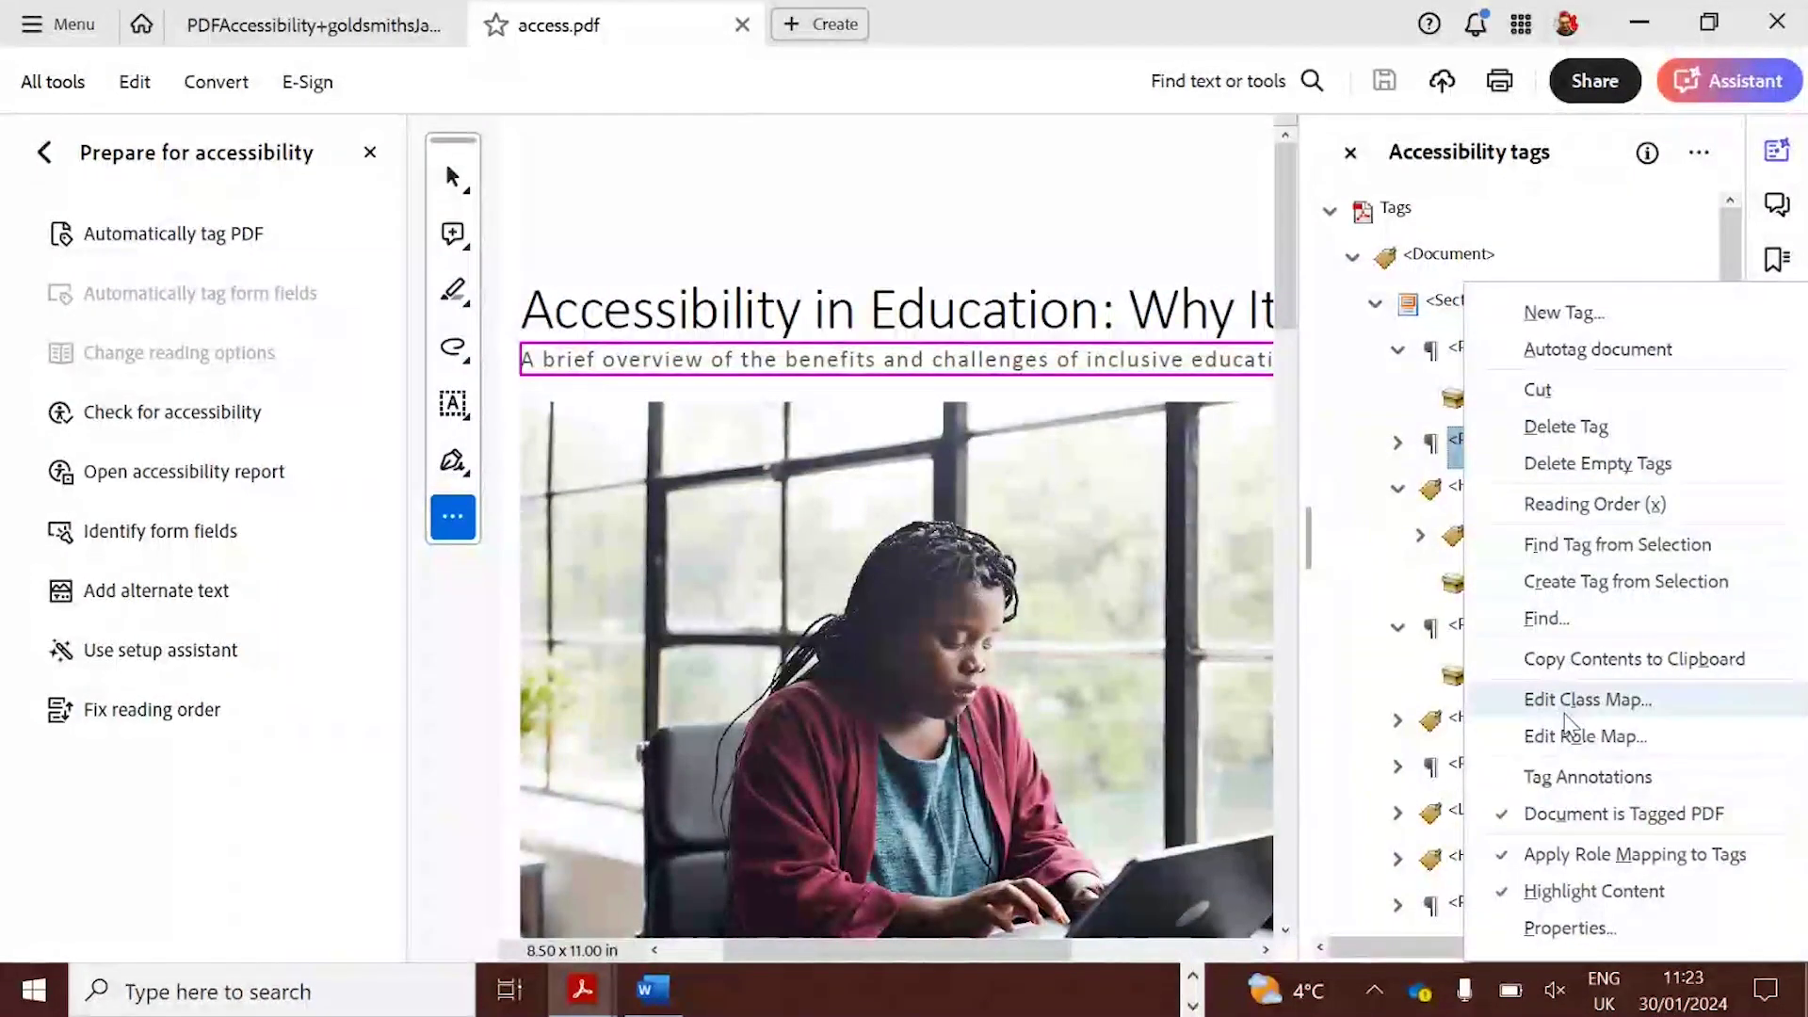
left_click(1323, 671)
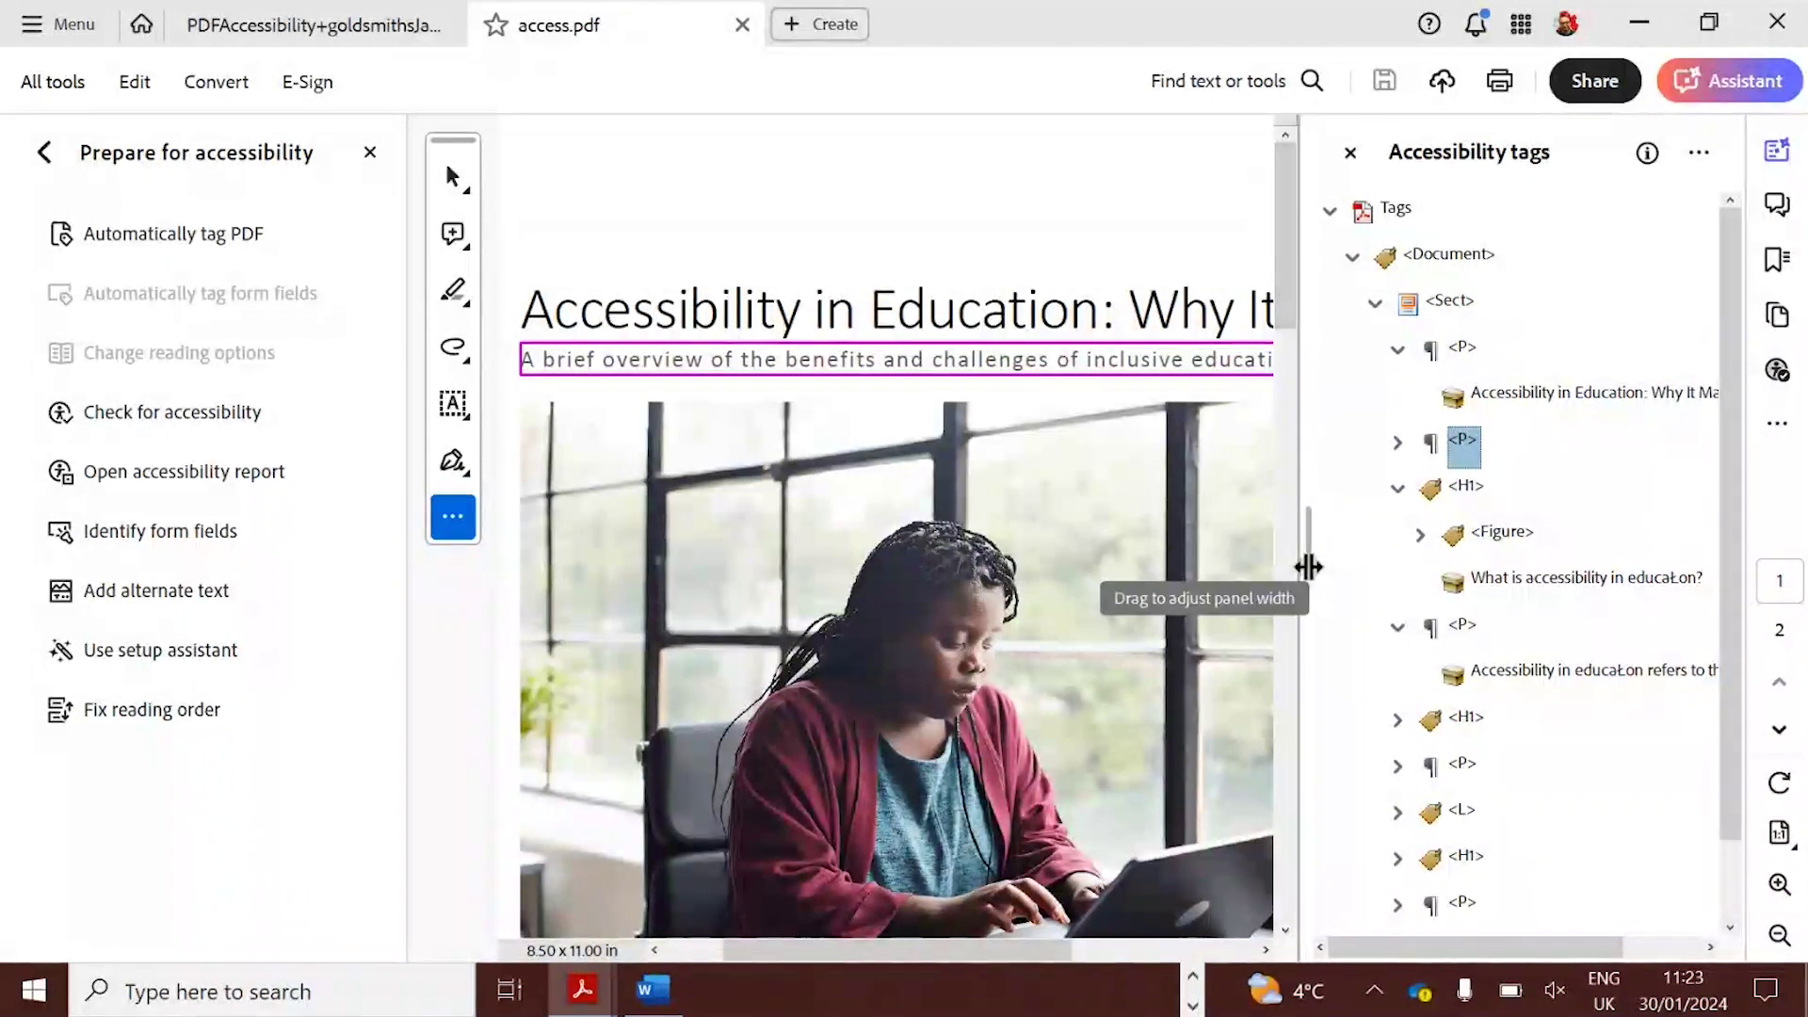
mouse_move(1309, 566)
left_mouse_down()
mouse_move(1425, 578)
mouse_move(1327, 580)
left_mouse_up()
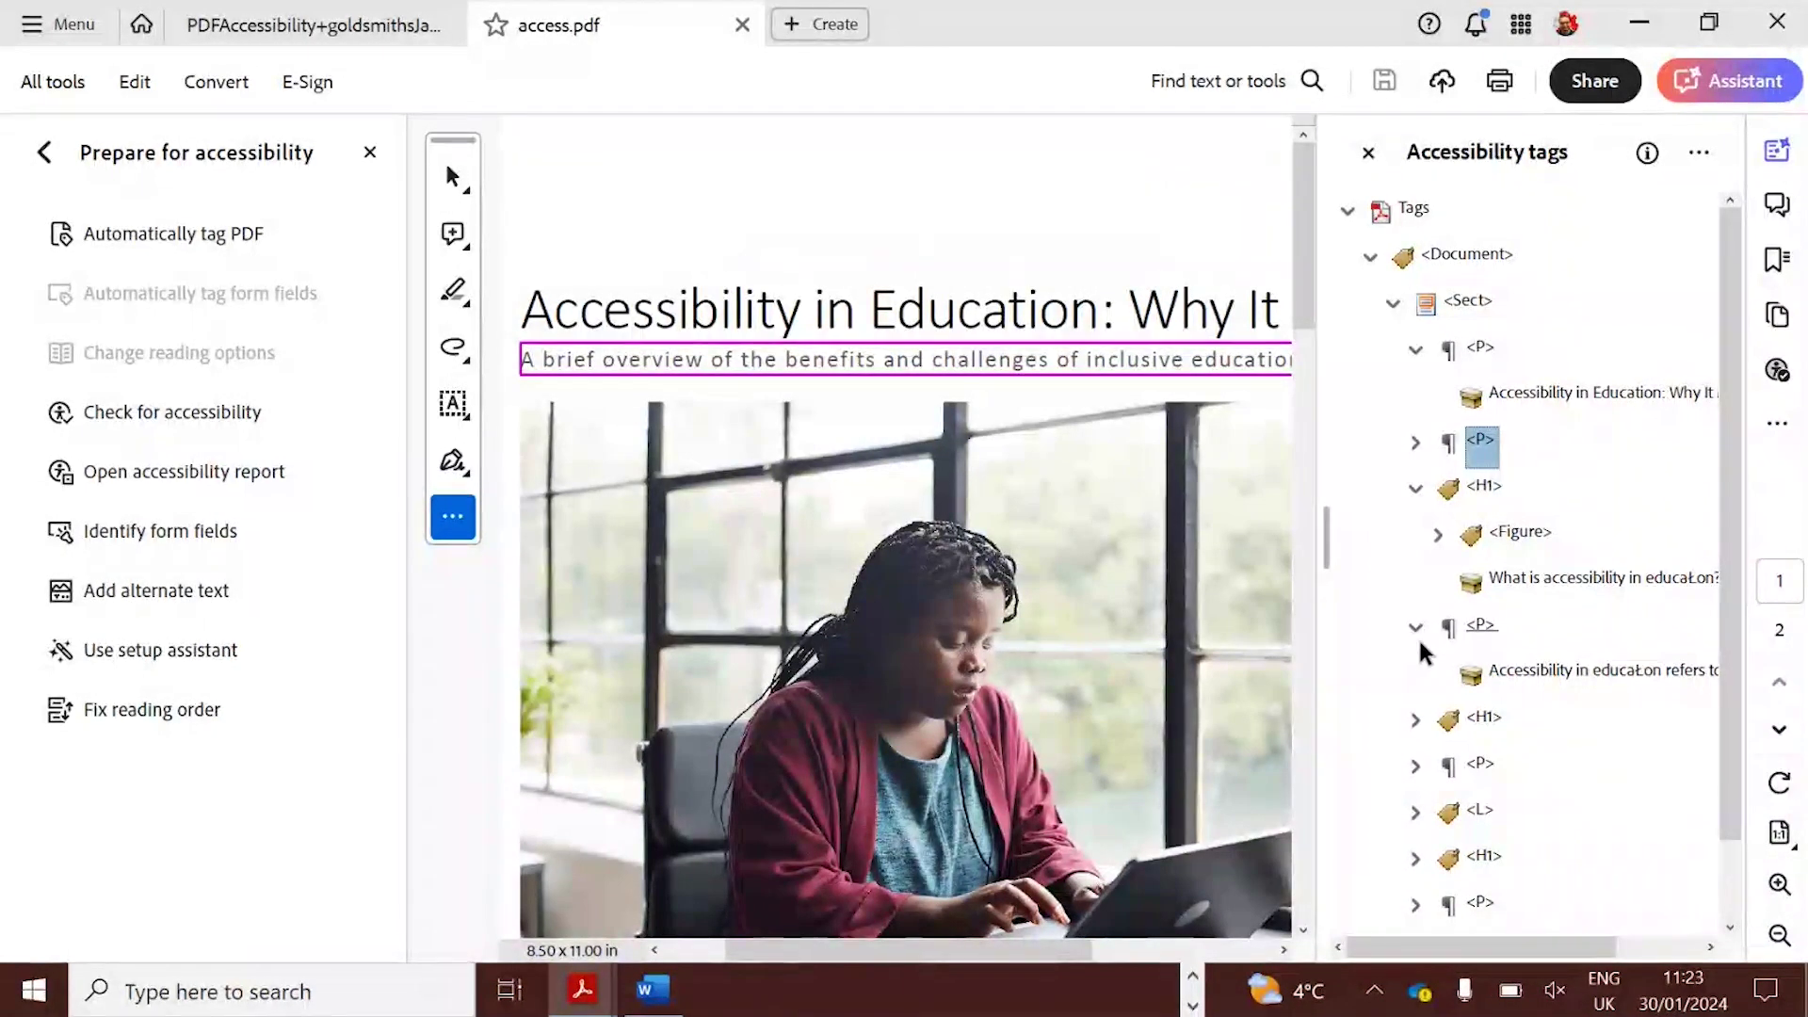
mouse_move(1239, 585)
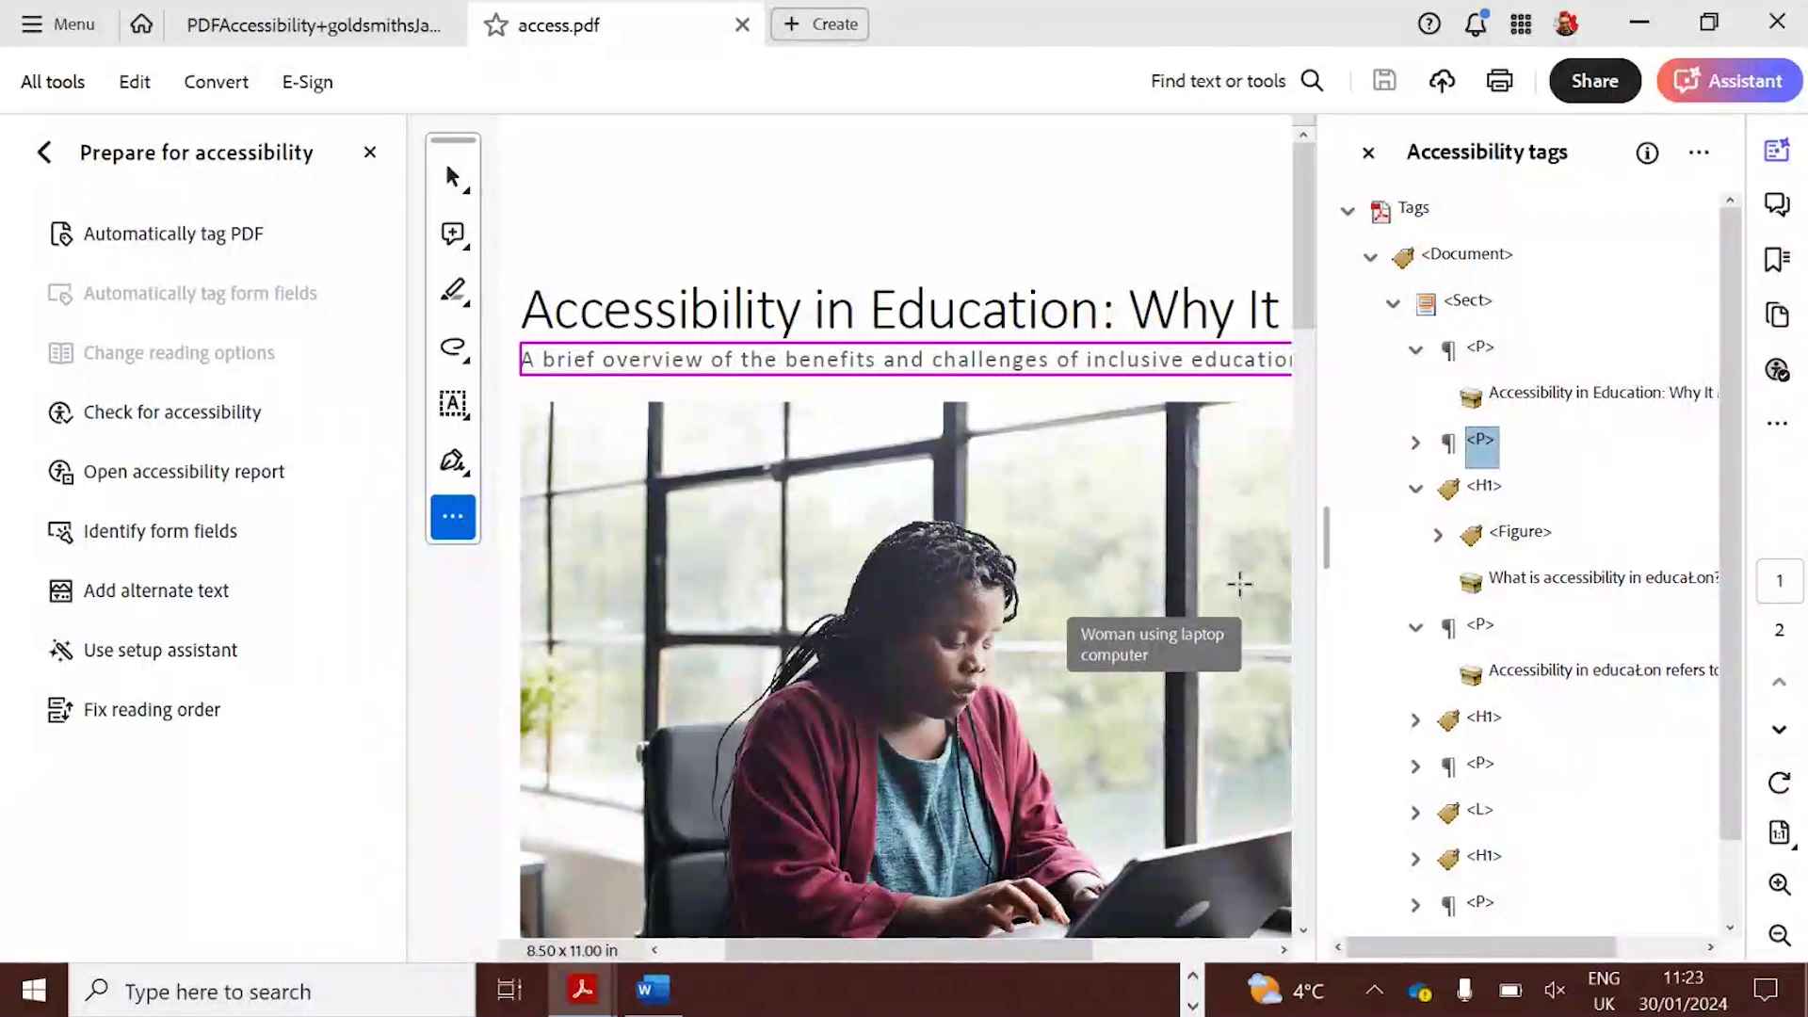
Look at the source document in Word, return to Acrobat and show the PDFAccessibility presentation
key("alt+Tab")
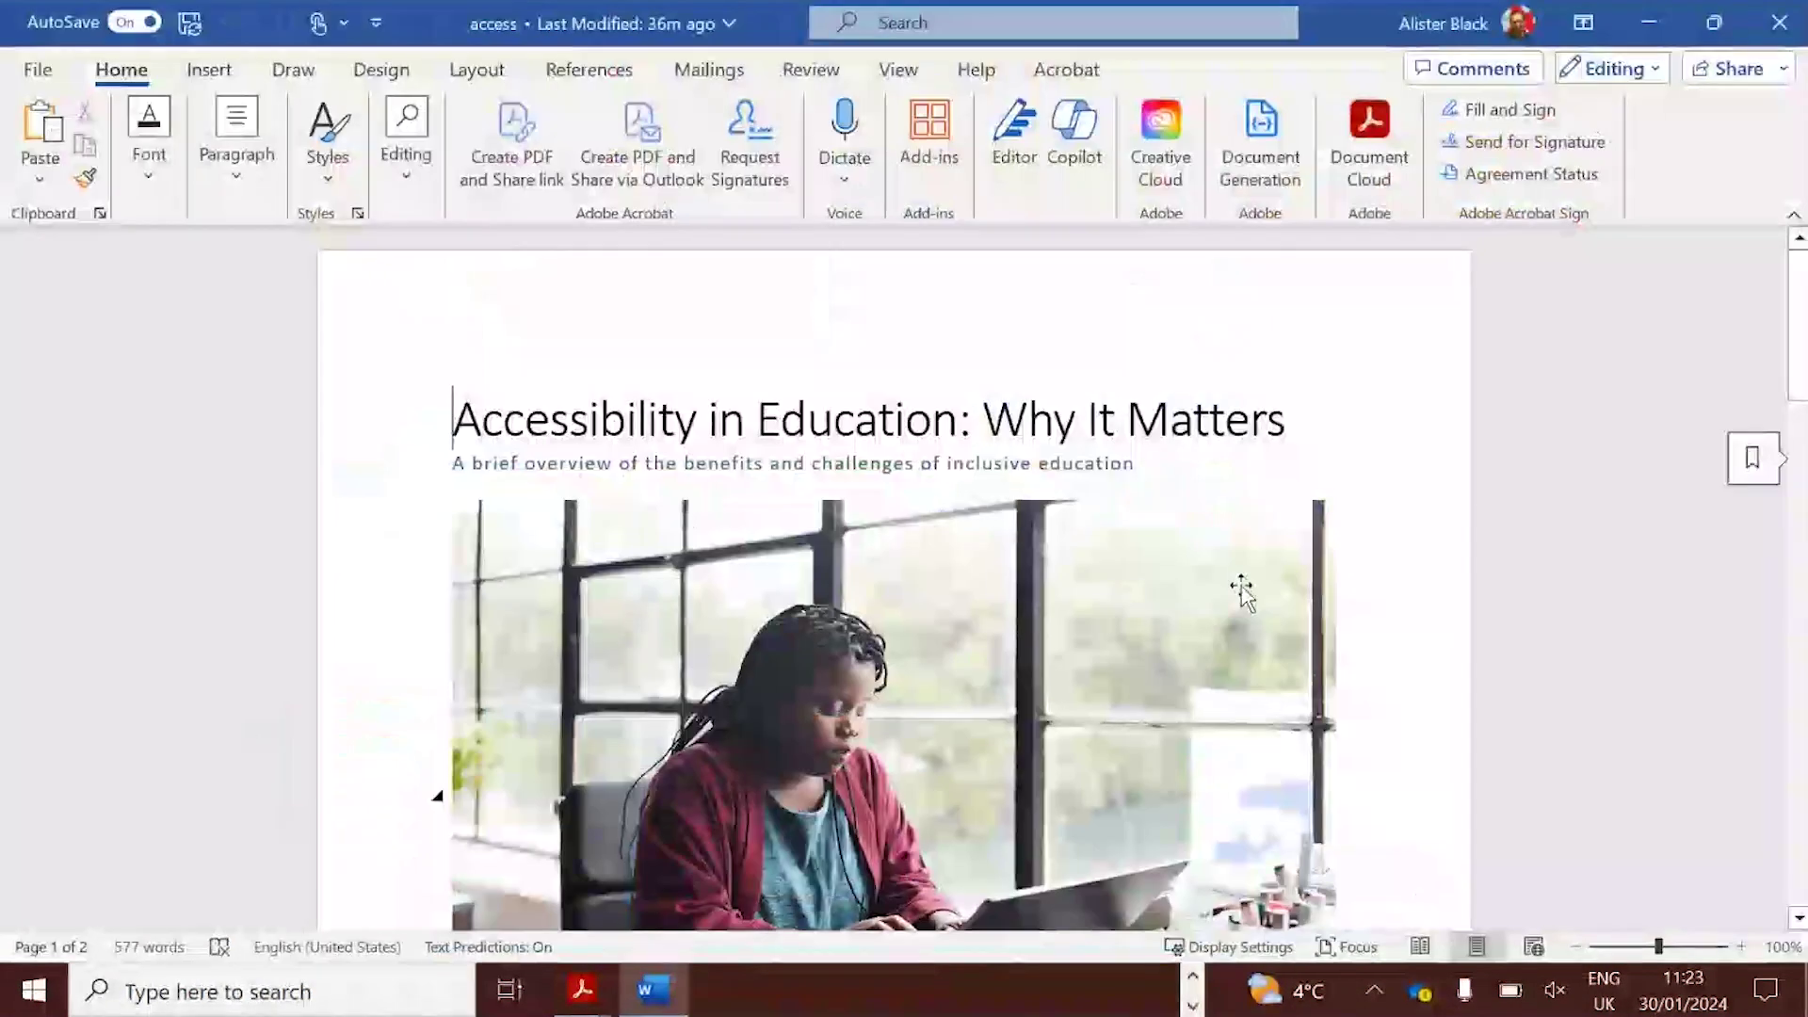
key("alt+Tab")
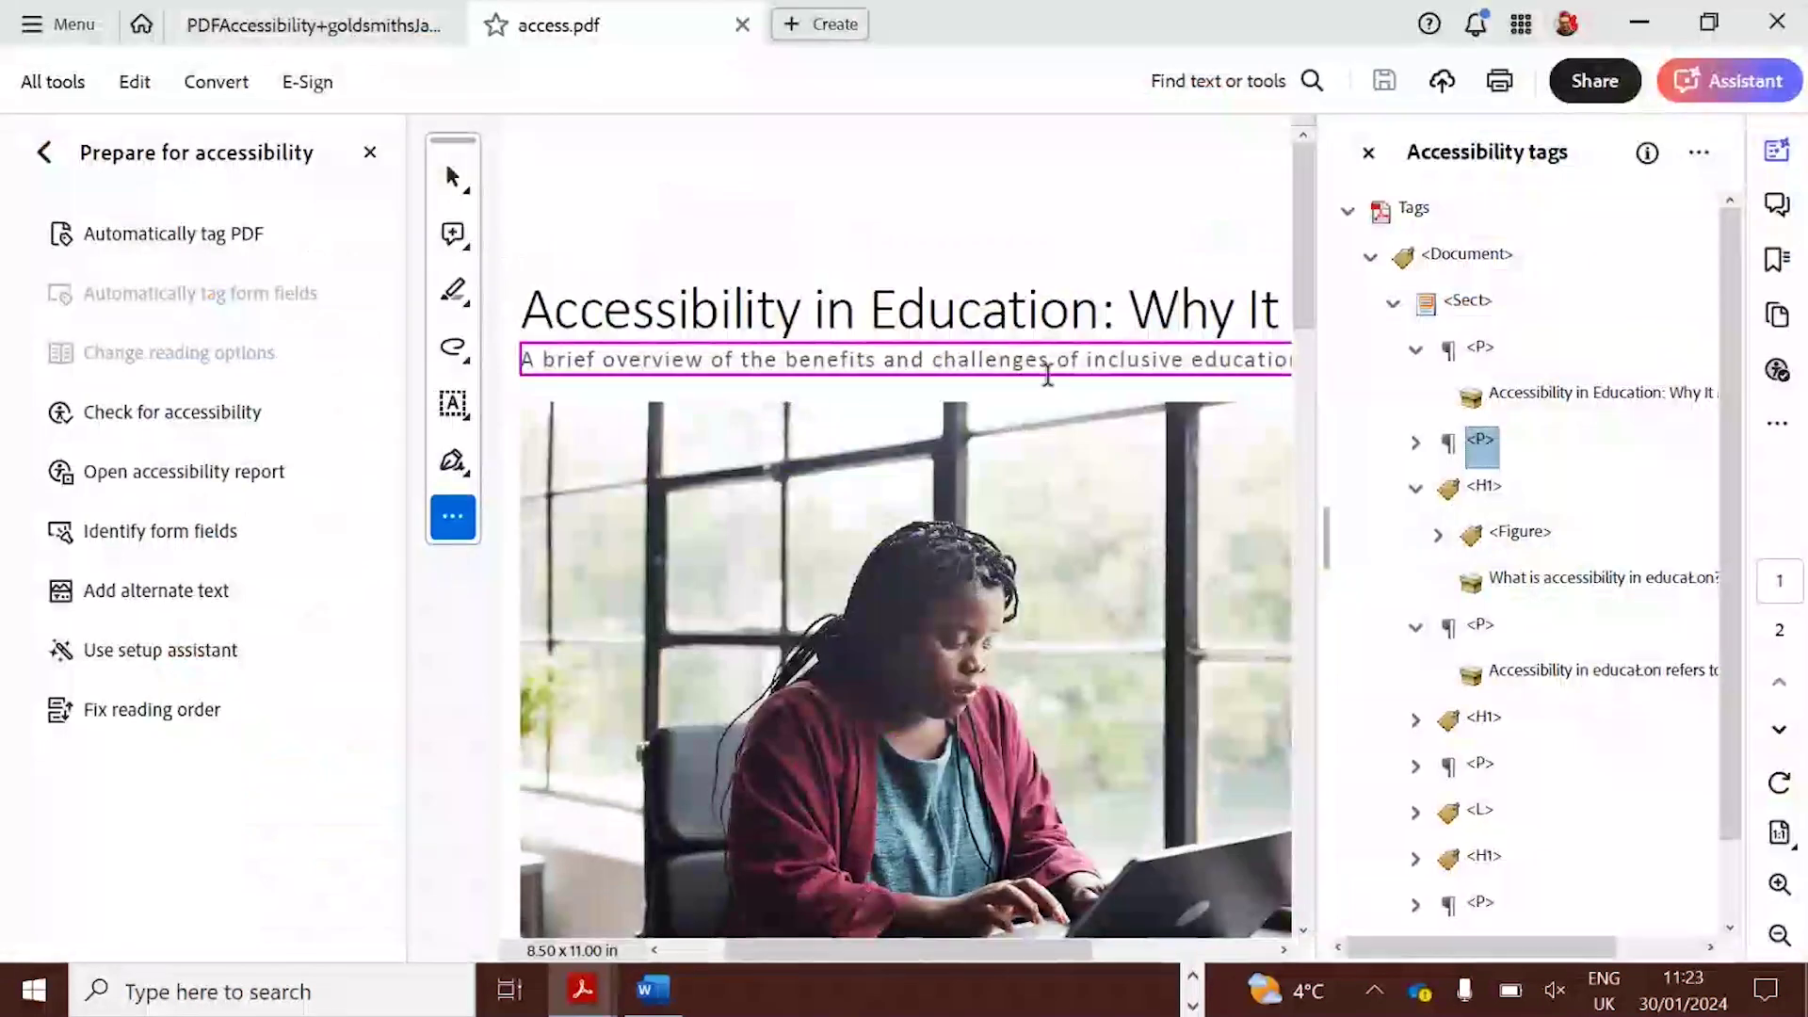
left_click(362, 25)
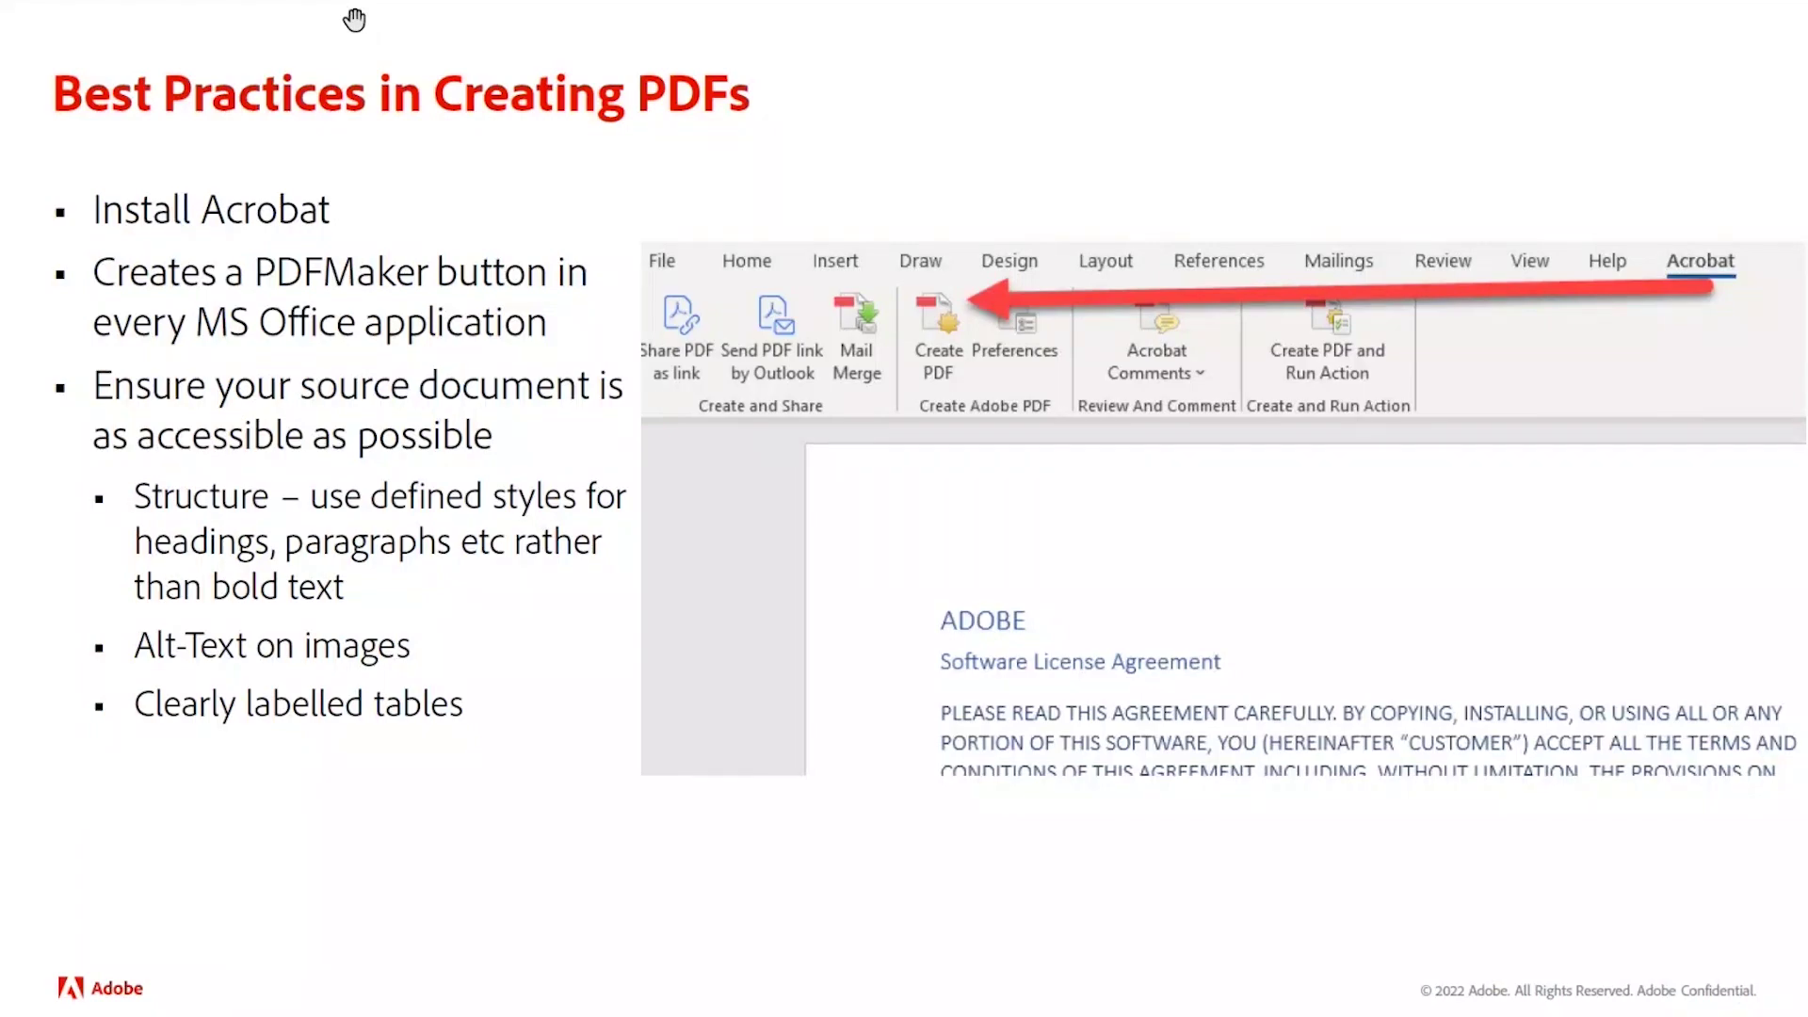
Page through the PDF presentation's slides on checking accessibility and stop at the Remediation of PDF Files slide
key("Right")
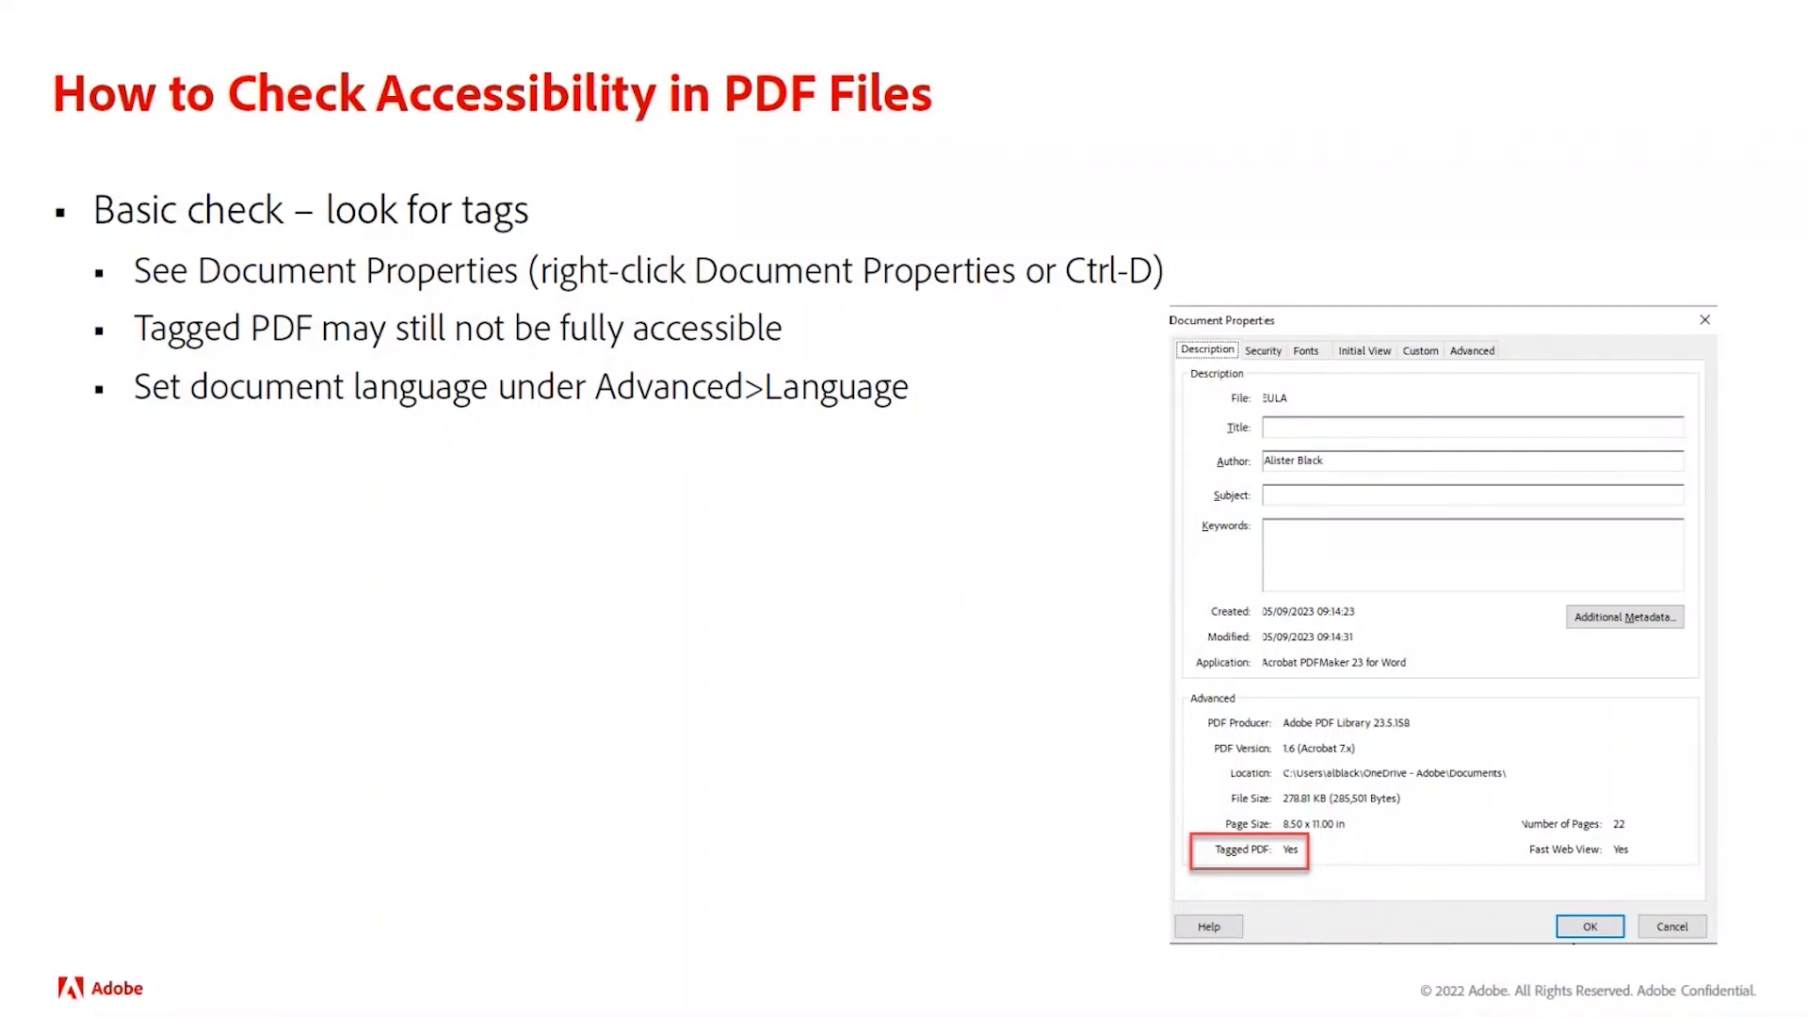
key("Right")
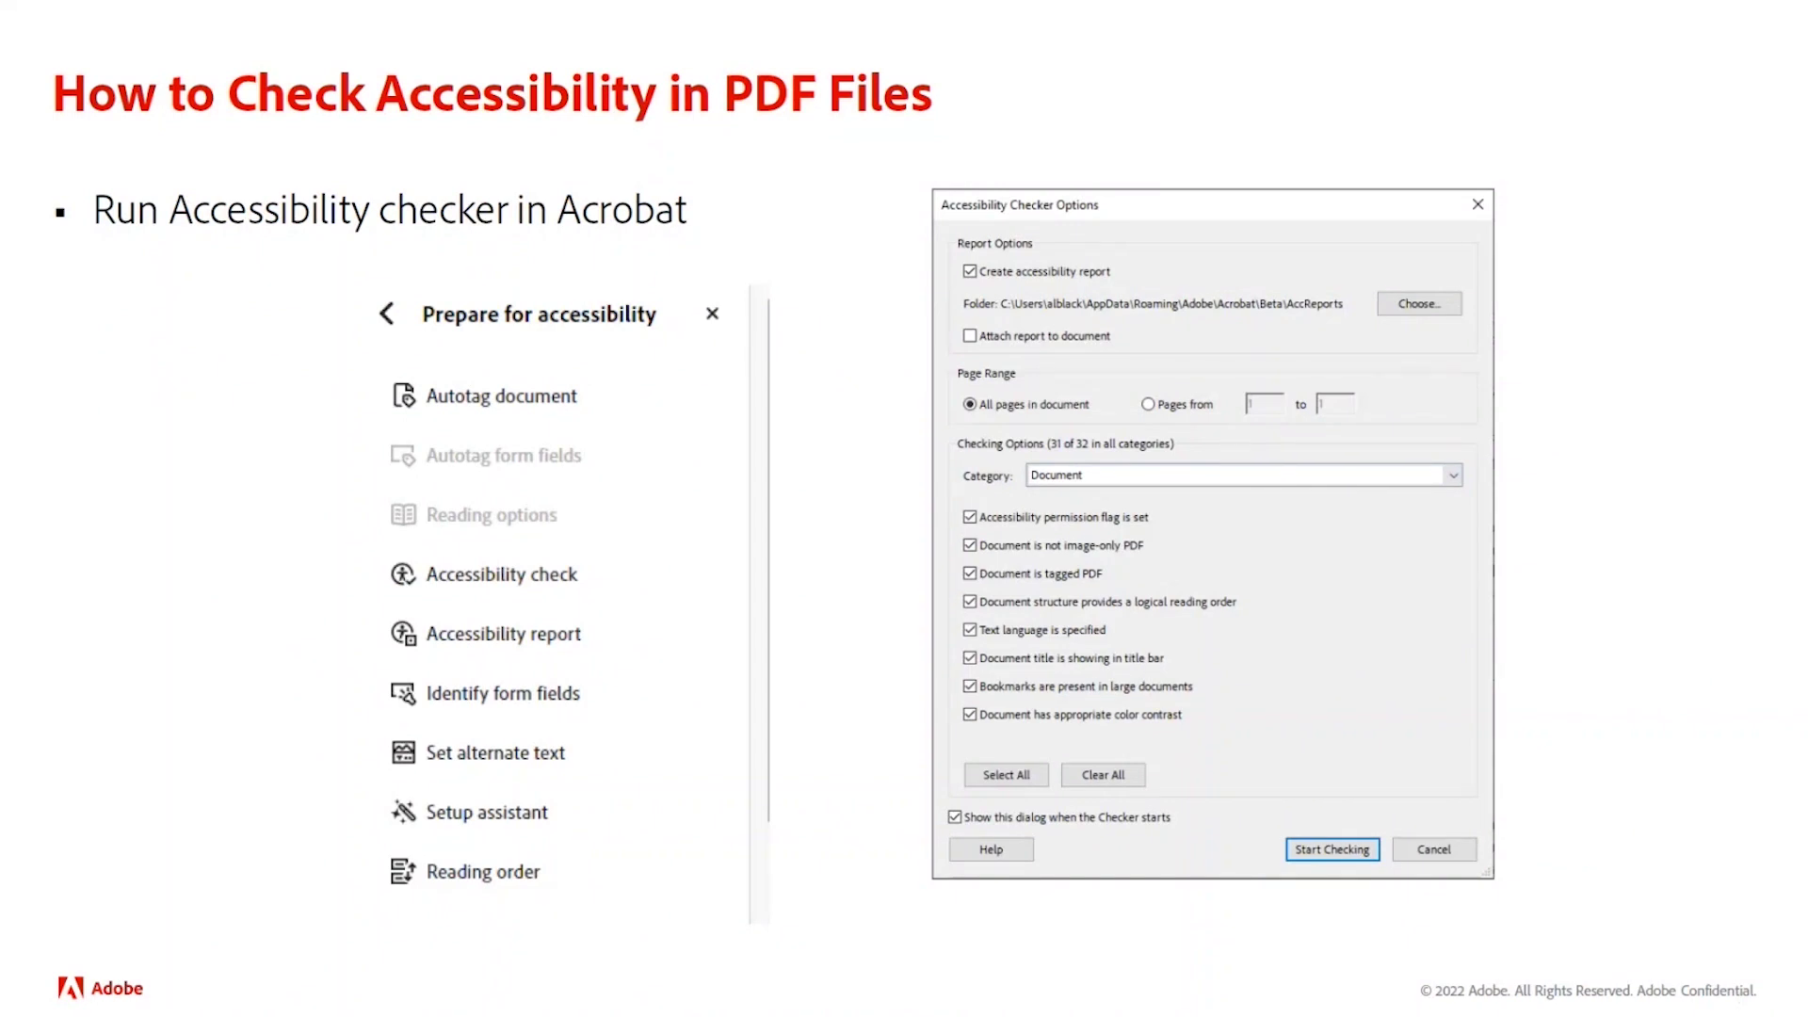
key("Right")
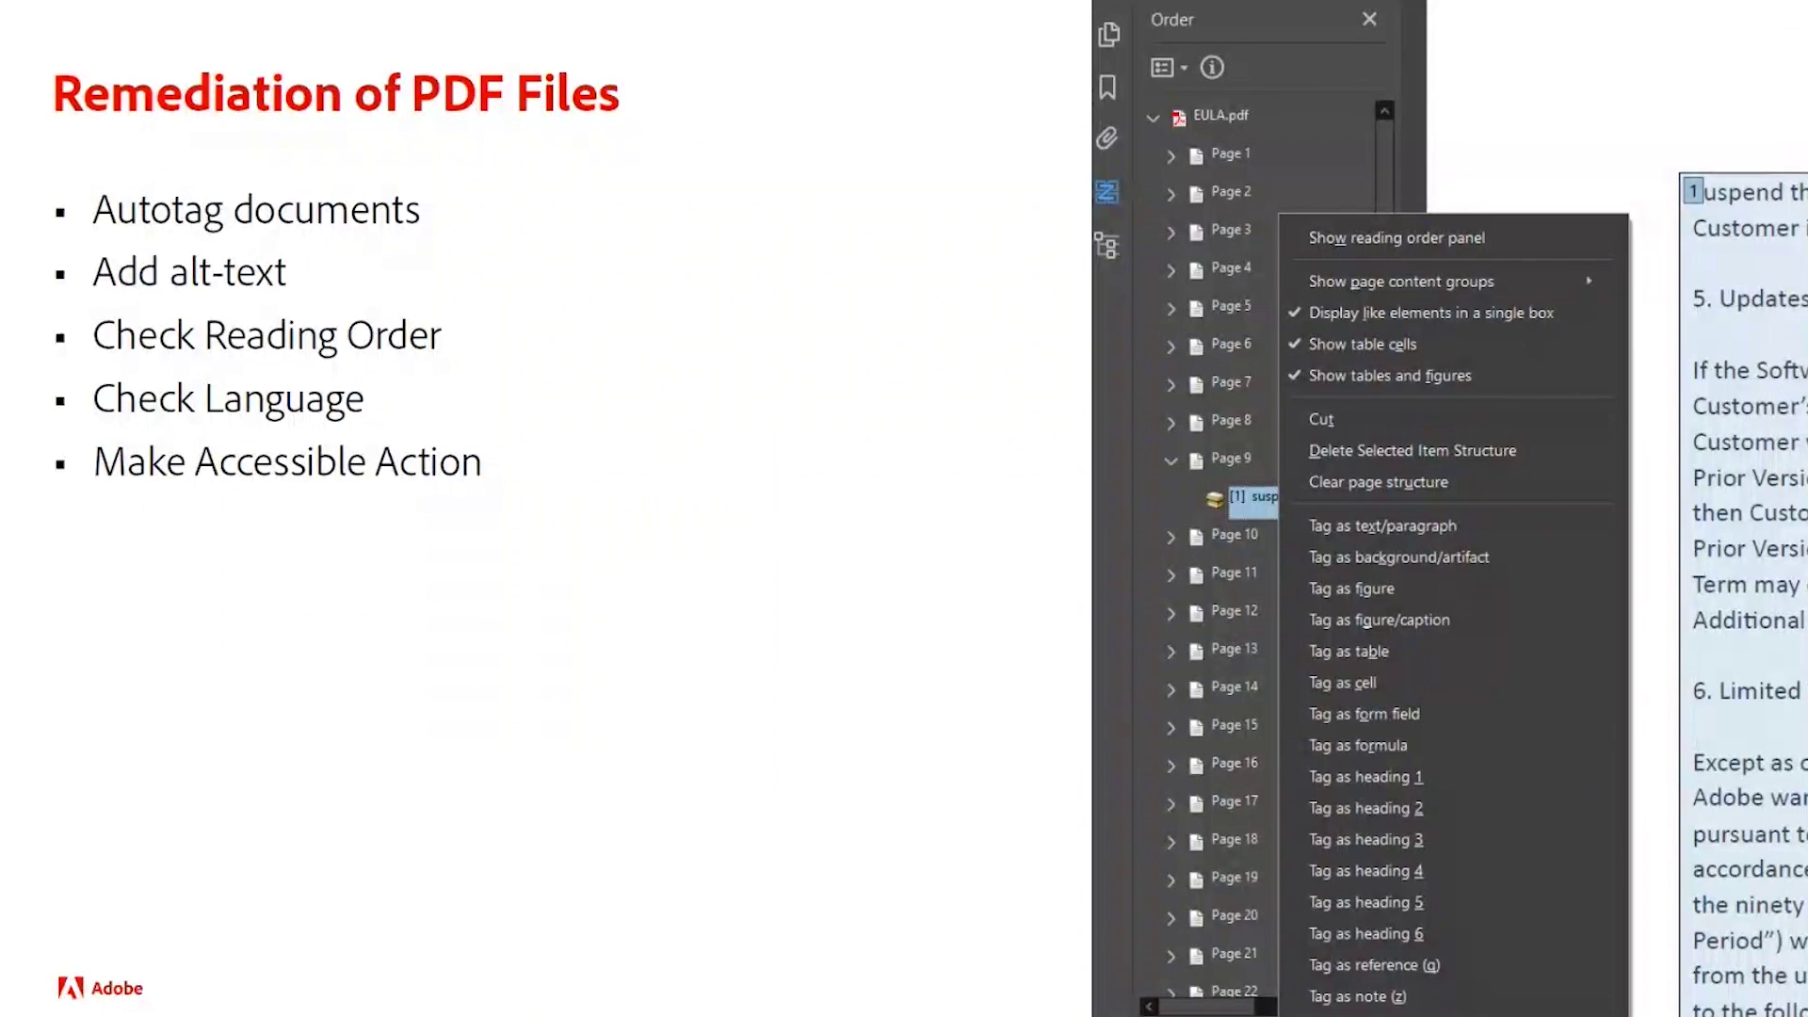
key("Right")
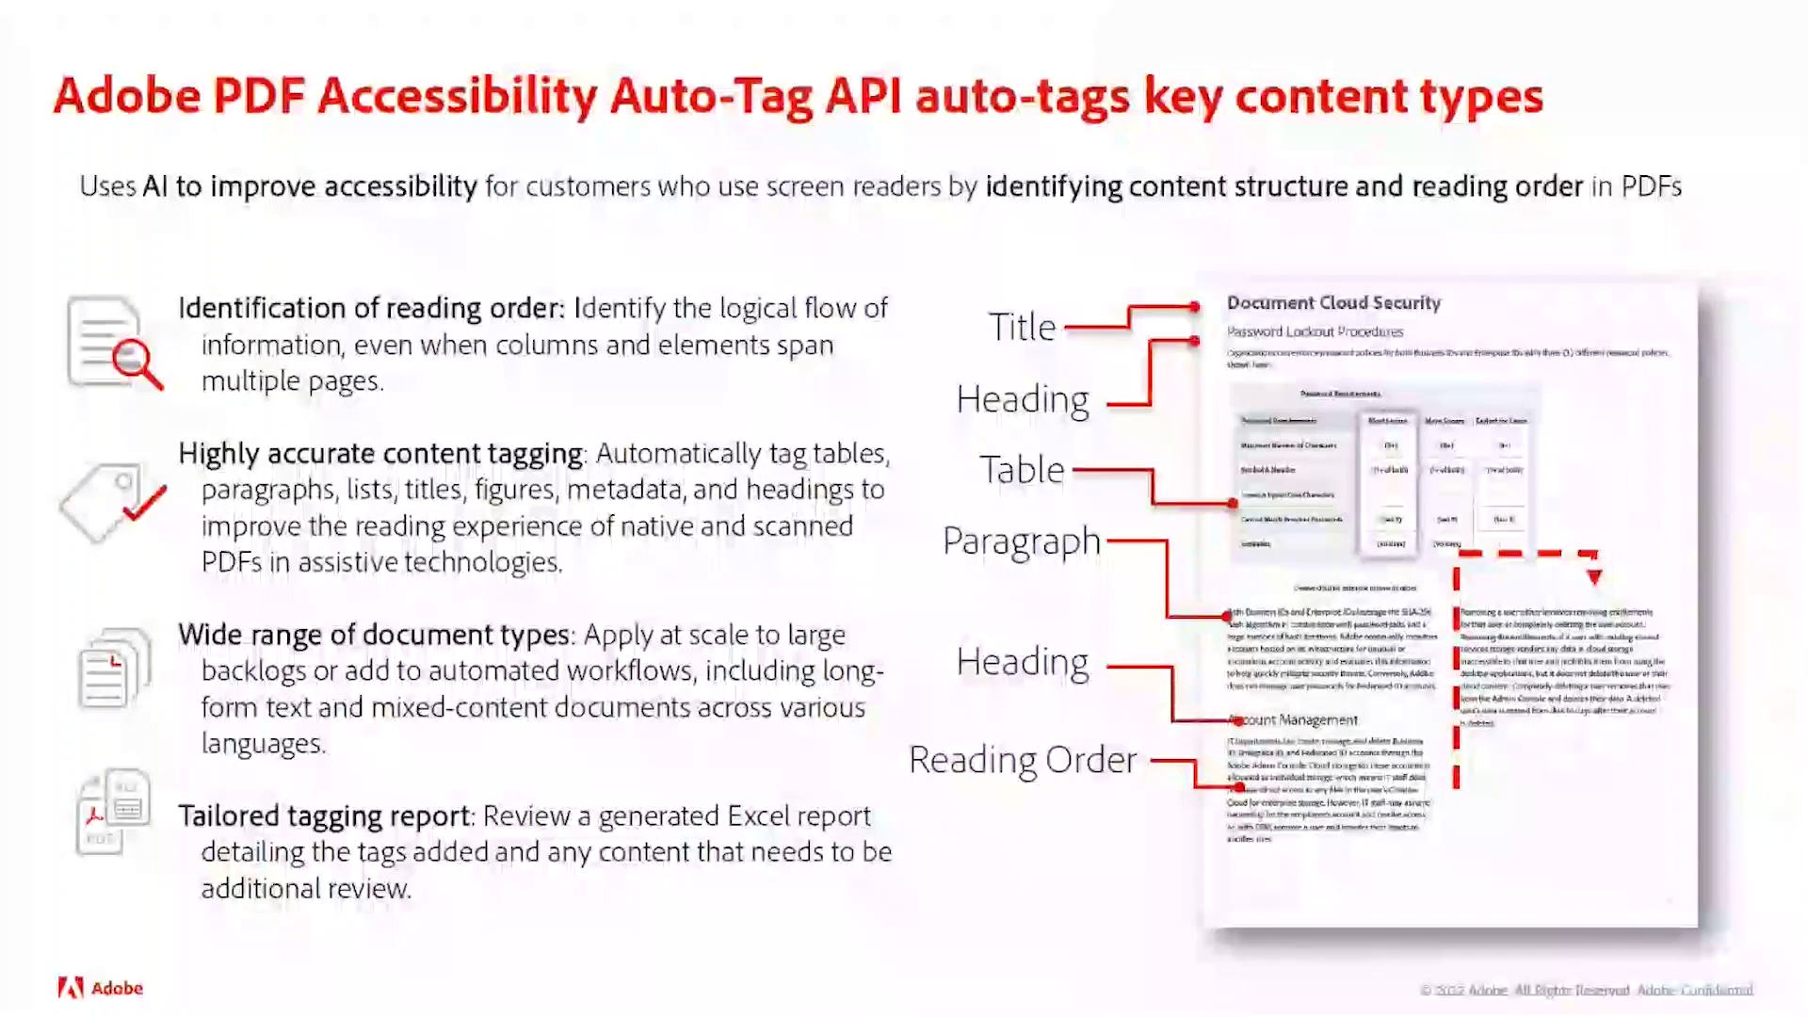
key("Left")
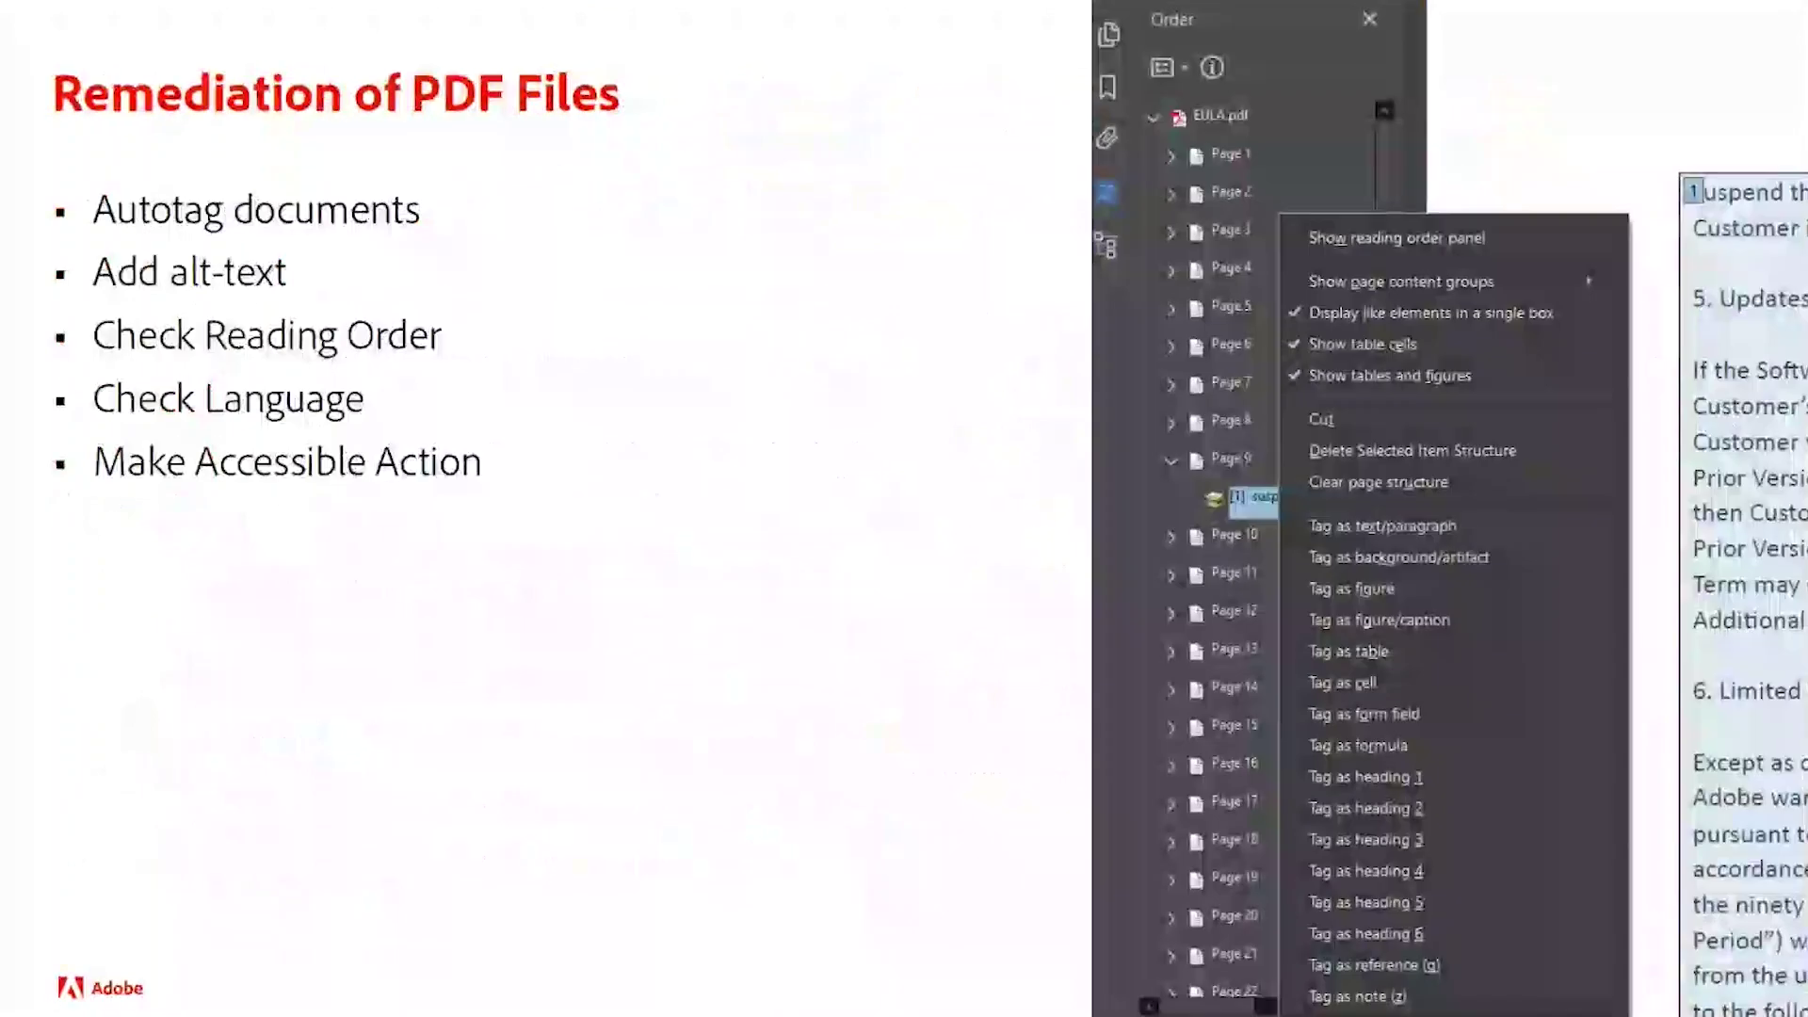
key("alt+Tab")
key("alt+Tab")
key("alt+Tab")
key("alt+Tab")
key("alt+Tab")
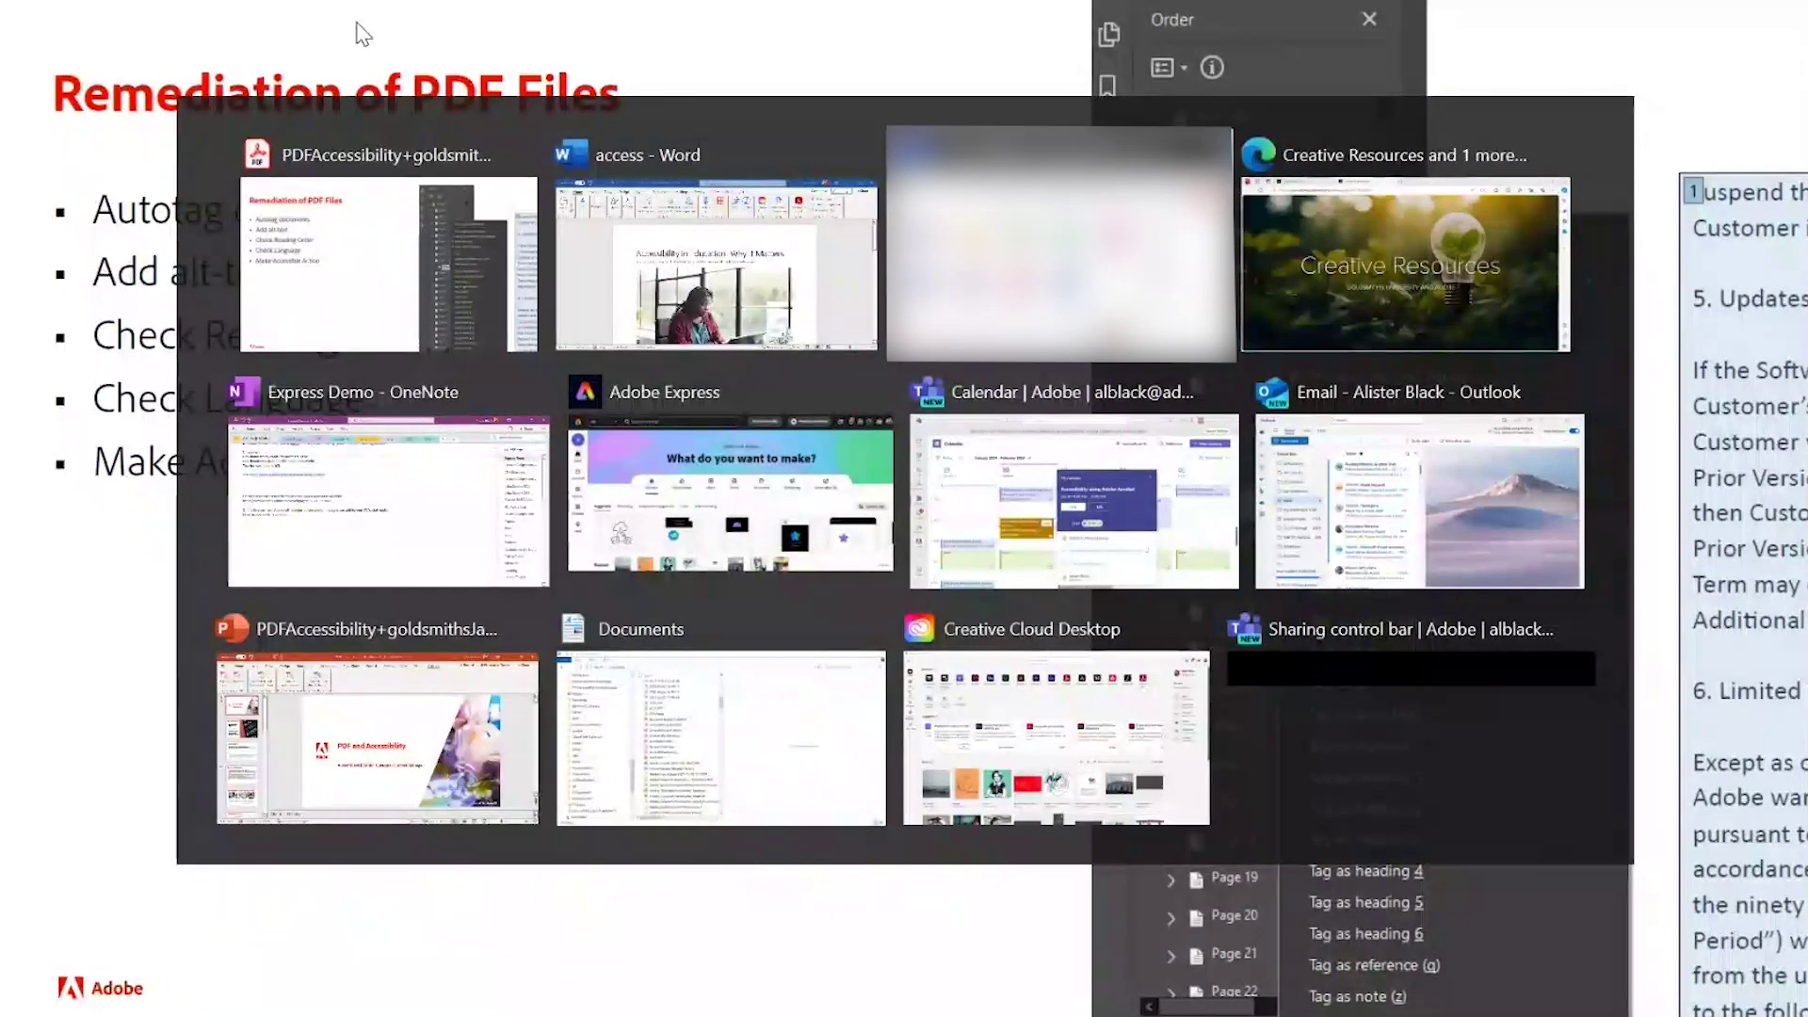
key("alt+Tab")
key("alt+Tab")
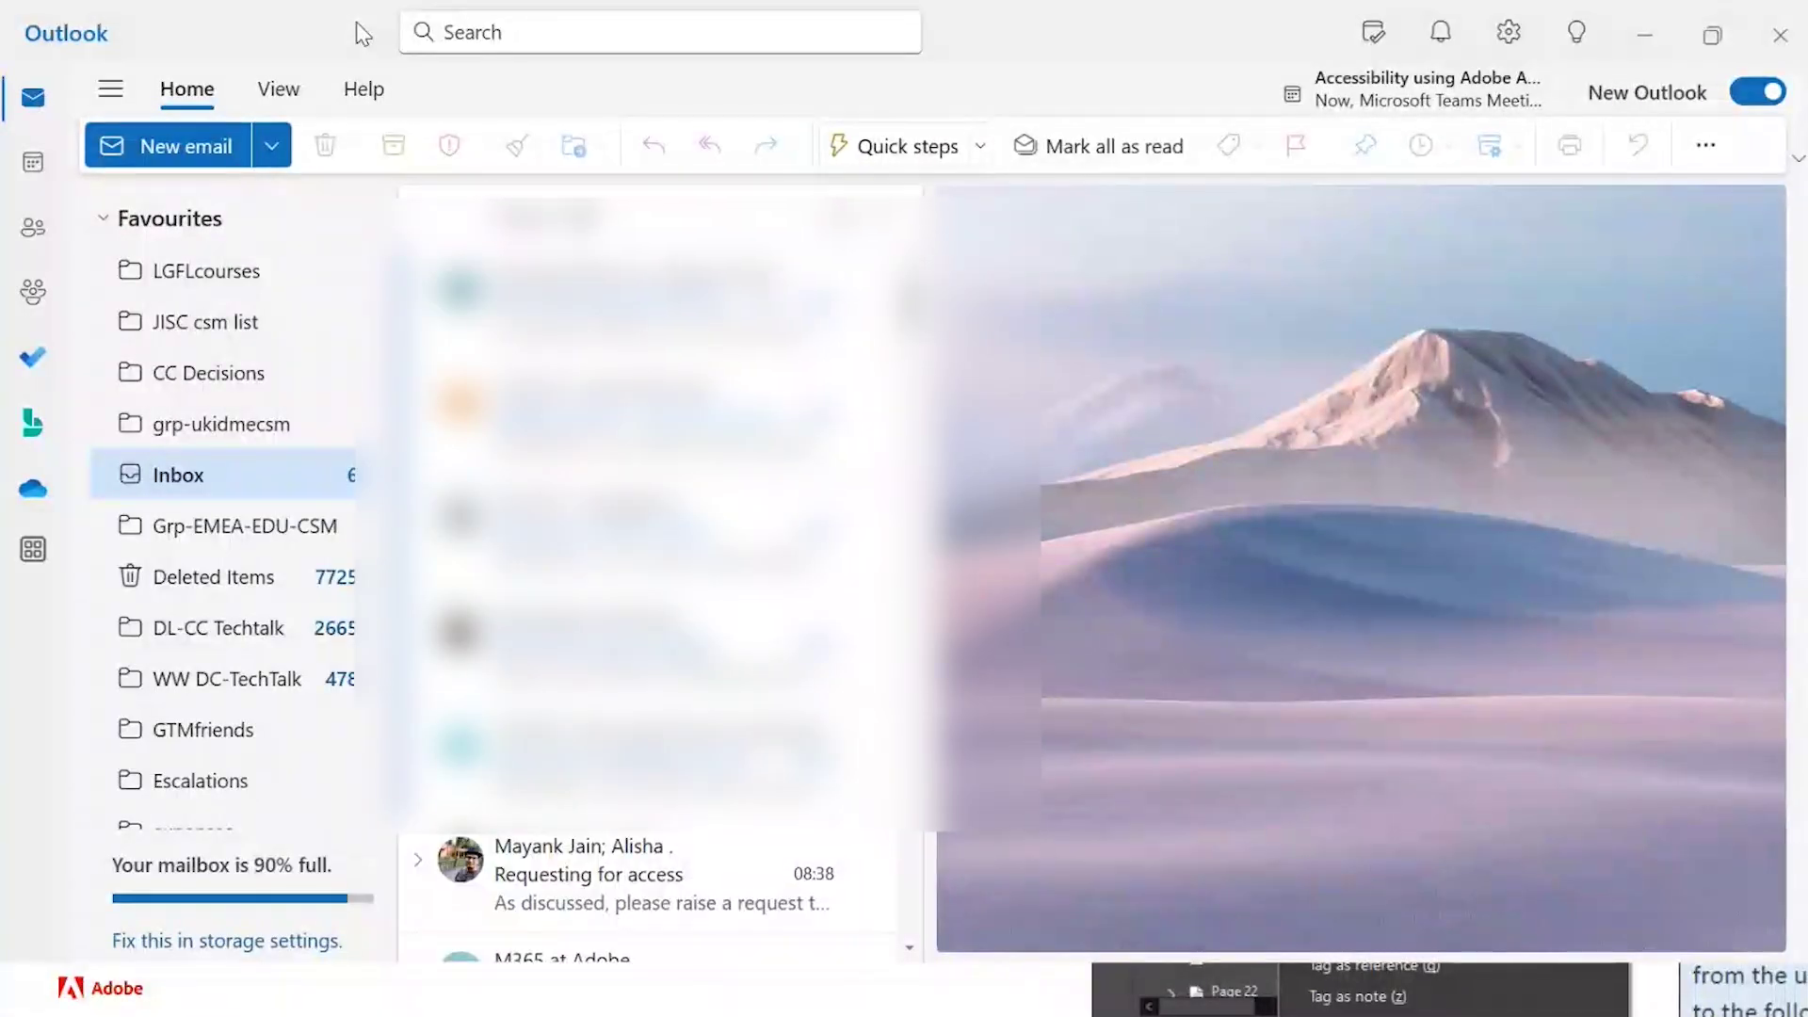
key("alt+Tab")
key("Right")
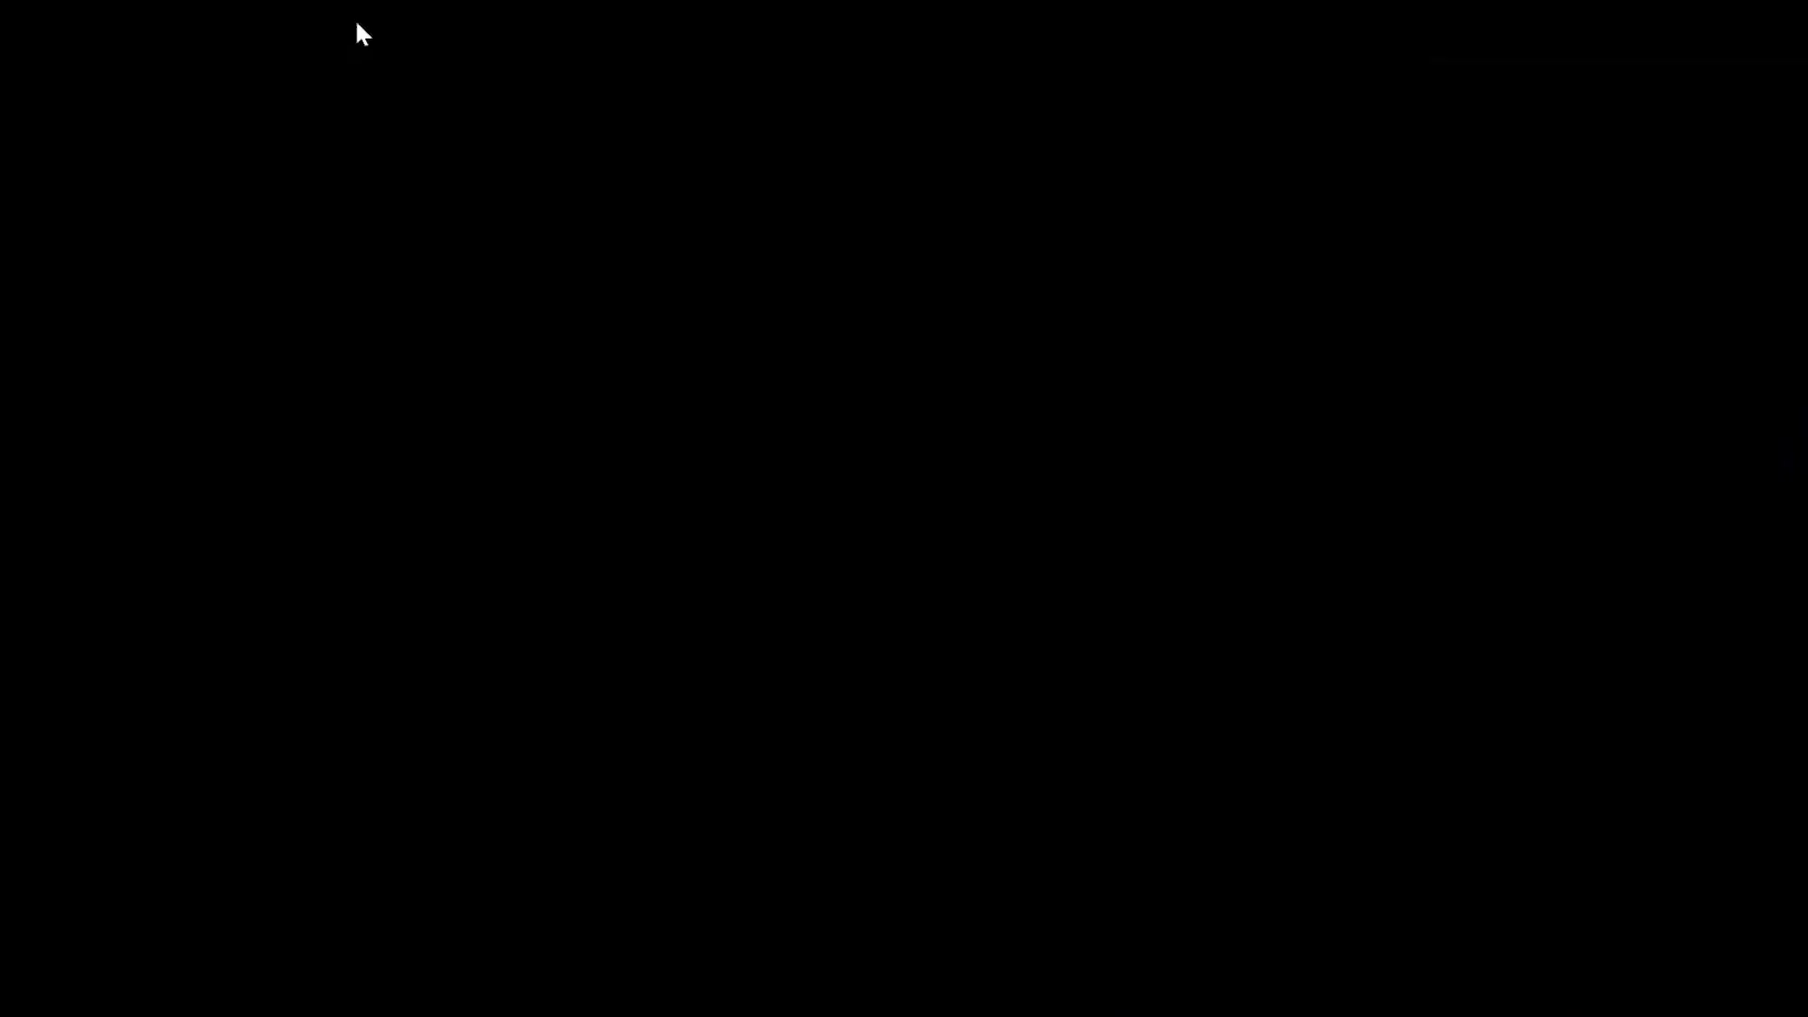
Leave the full-screen presentation to check the Teams meeting window, and return to the full-screen Remediation of PDF Files slide in Acrobat
key("Escape")
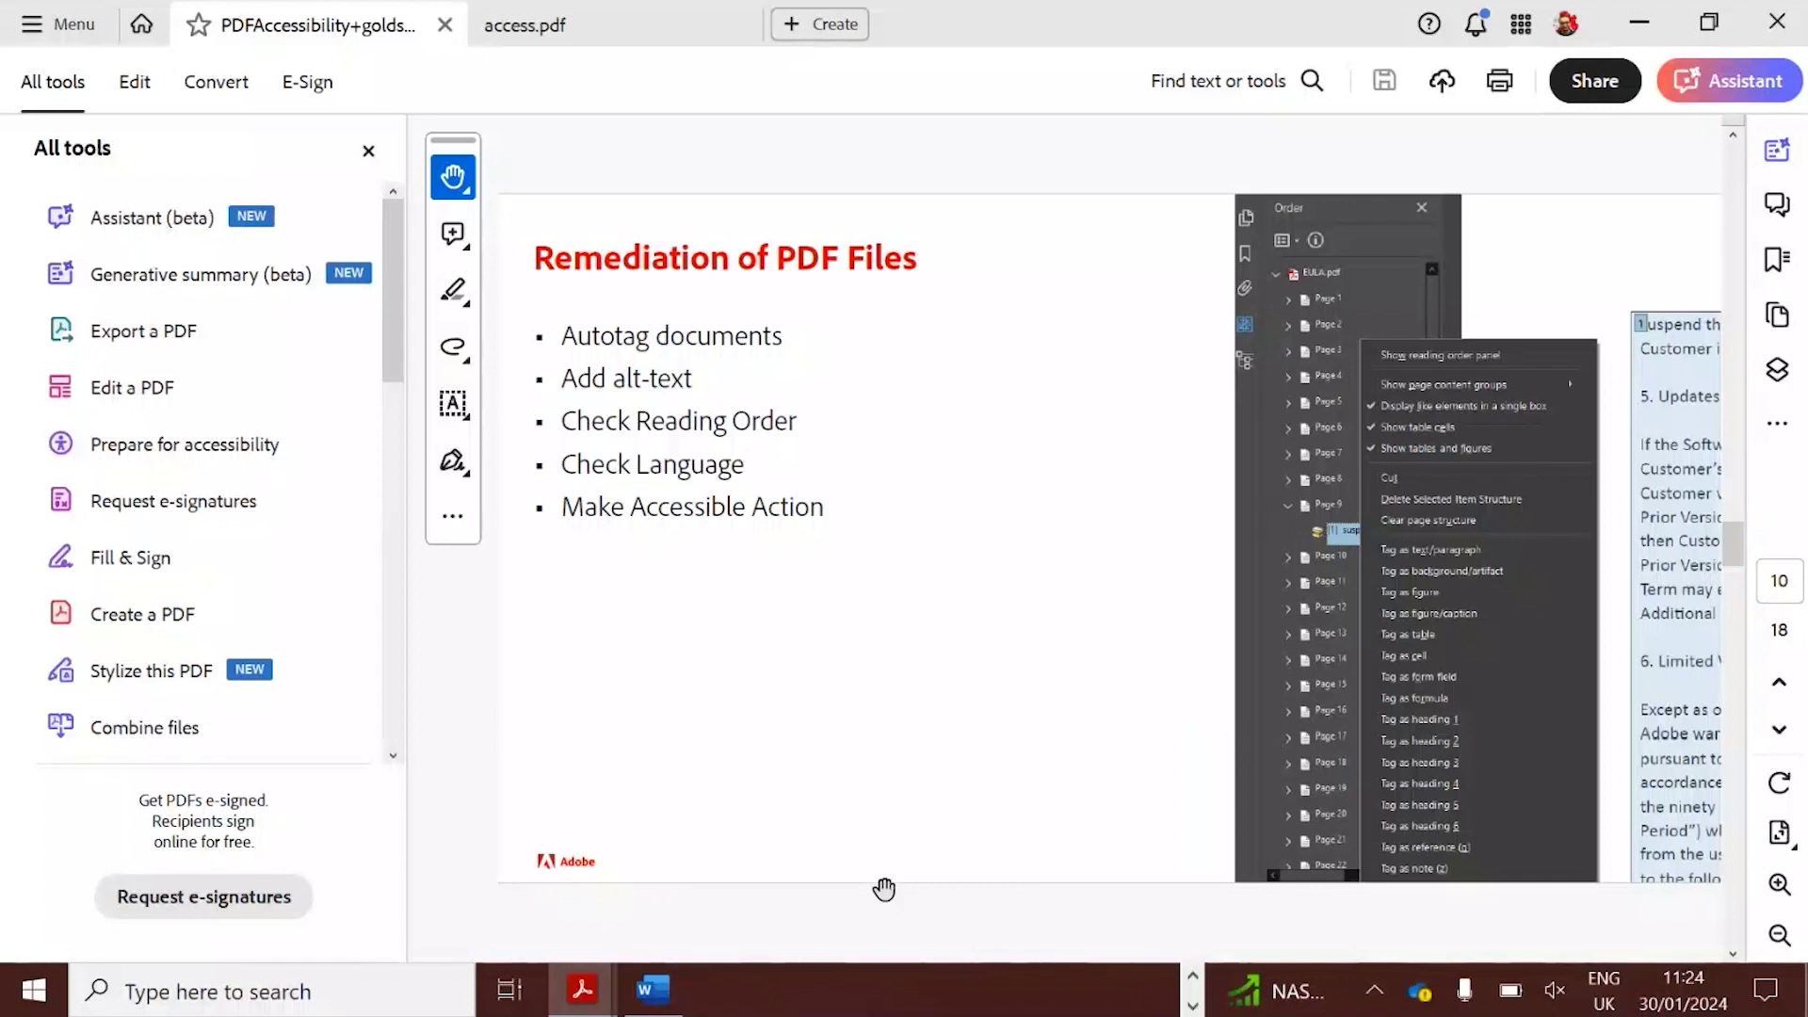
key("alt+Tab")
key("alt+Tab")
key("alt+Tab")
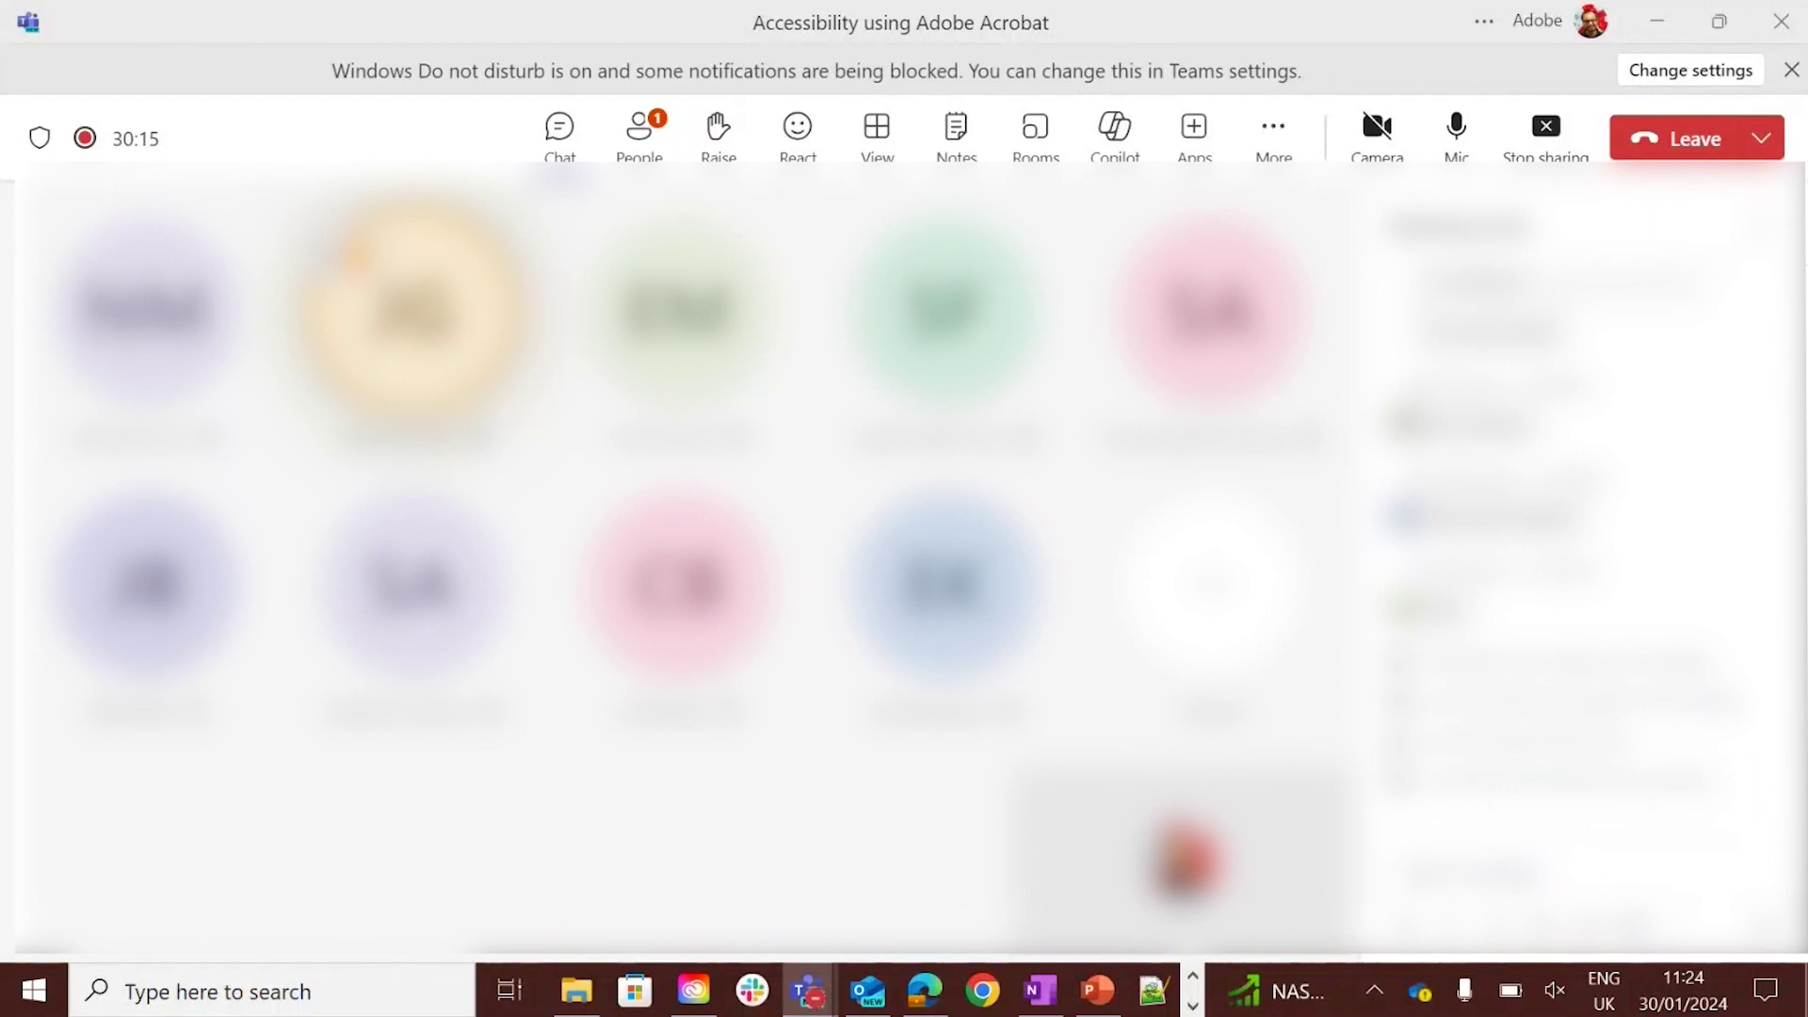
key("alt+Tab")
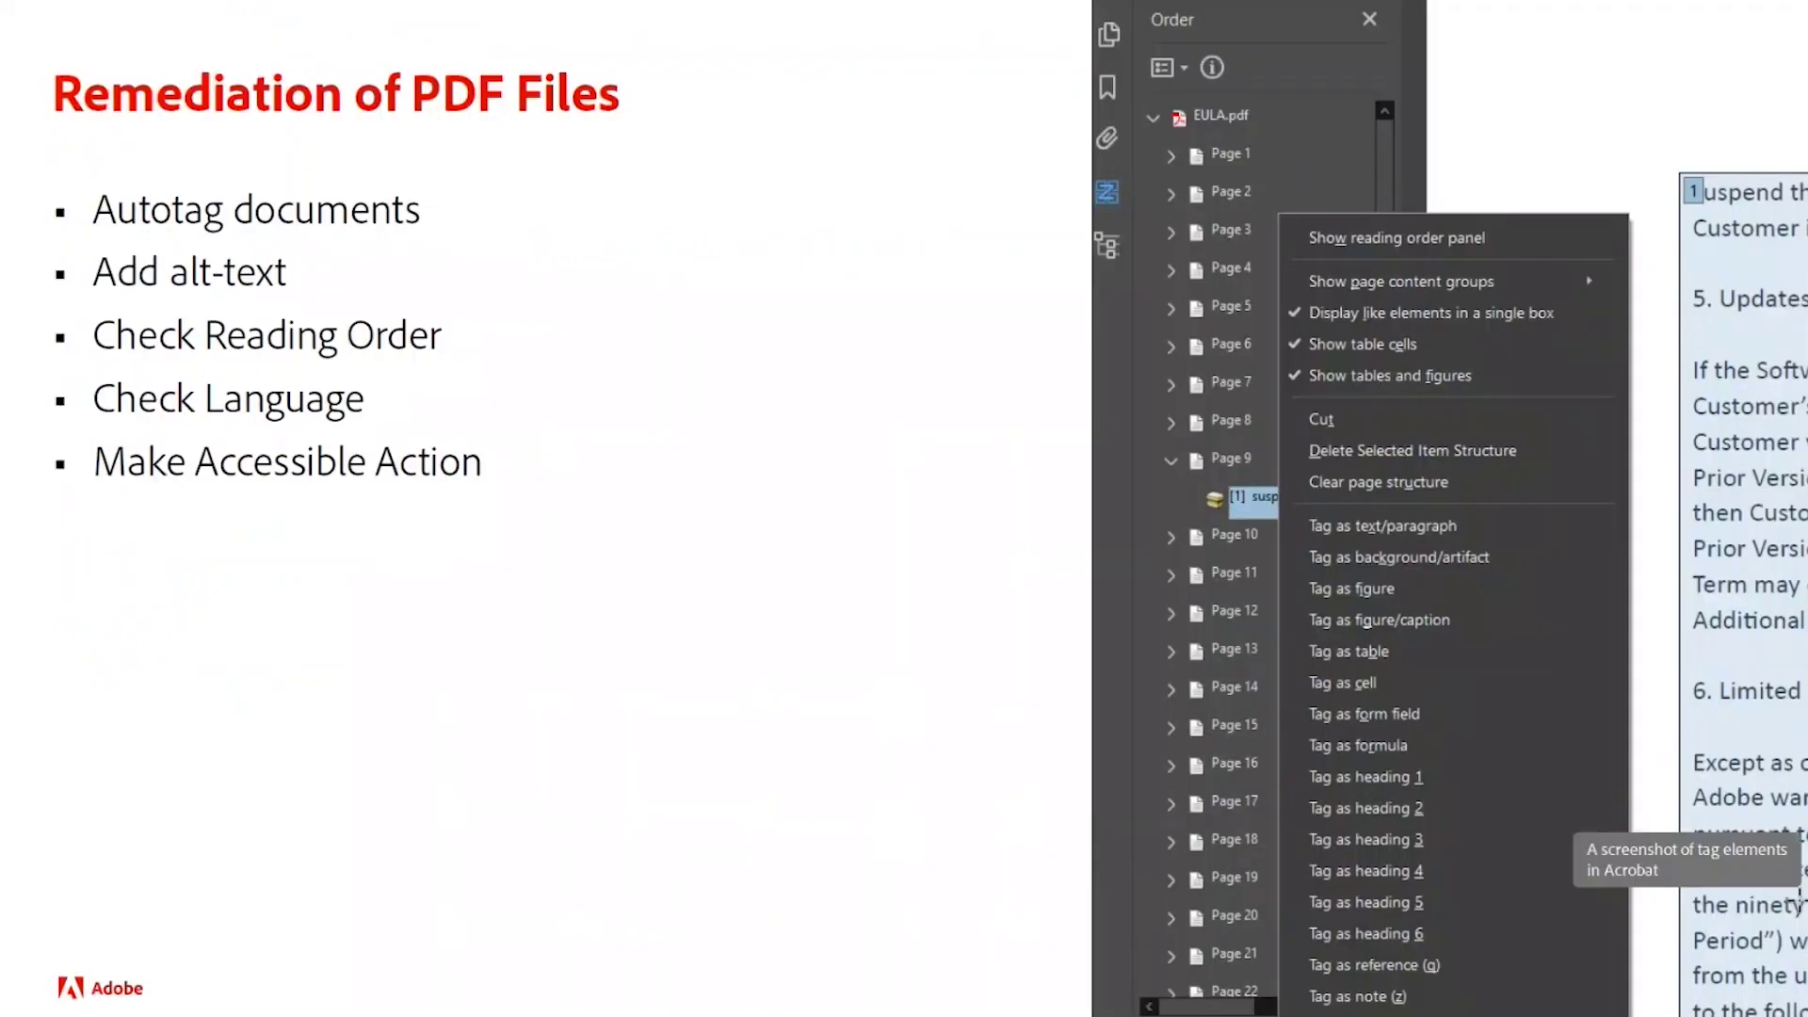
key("Right")
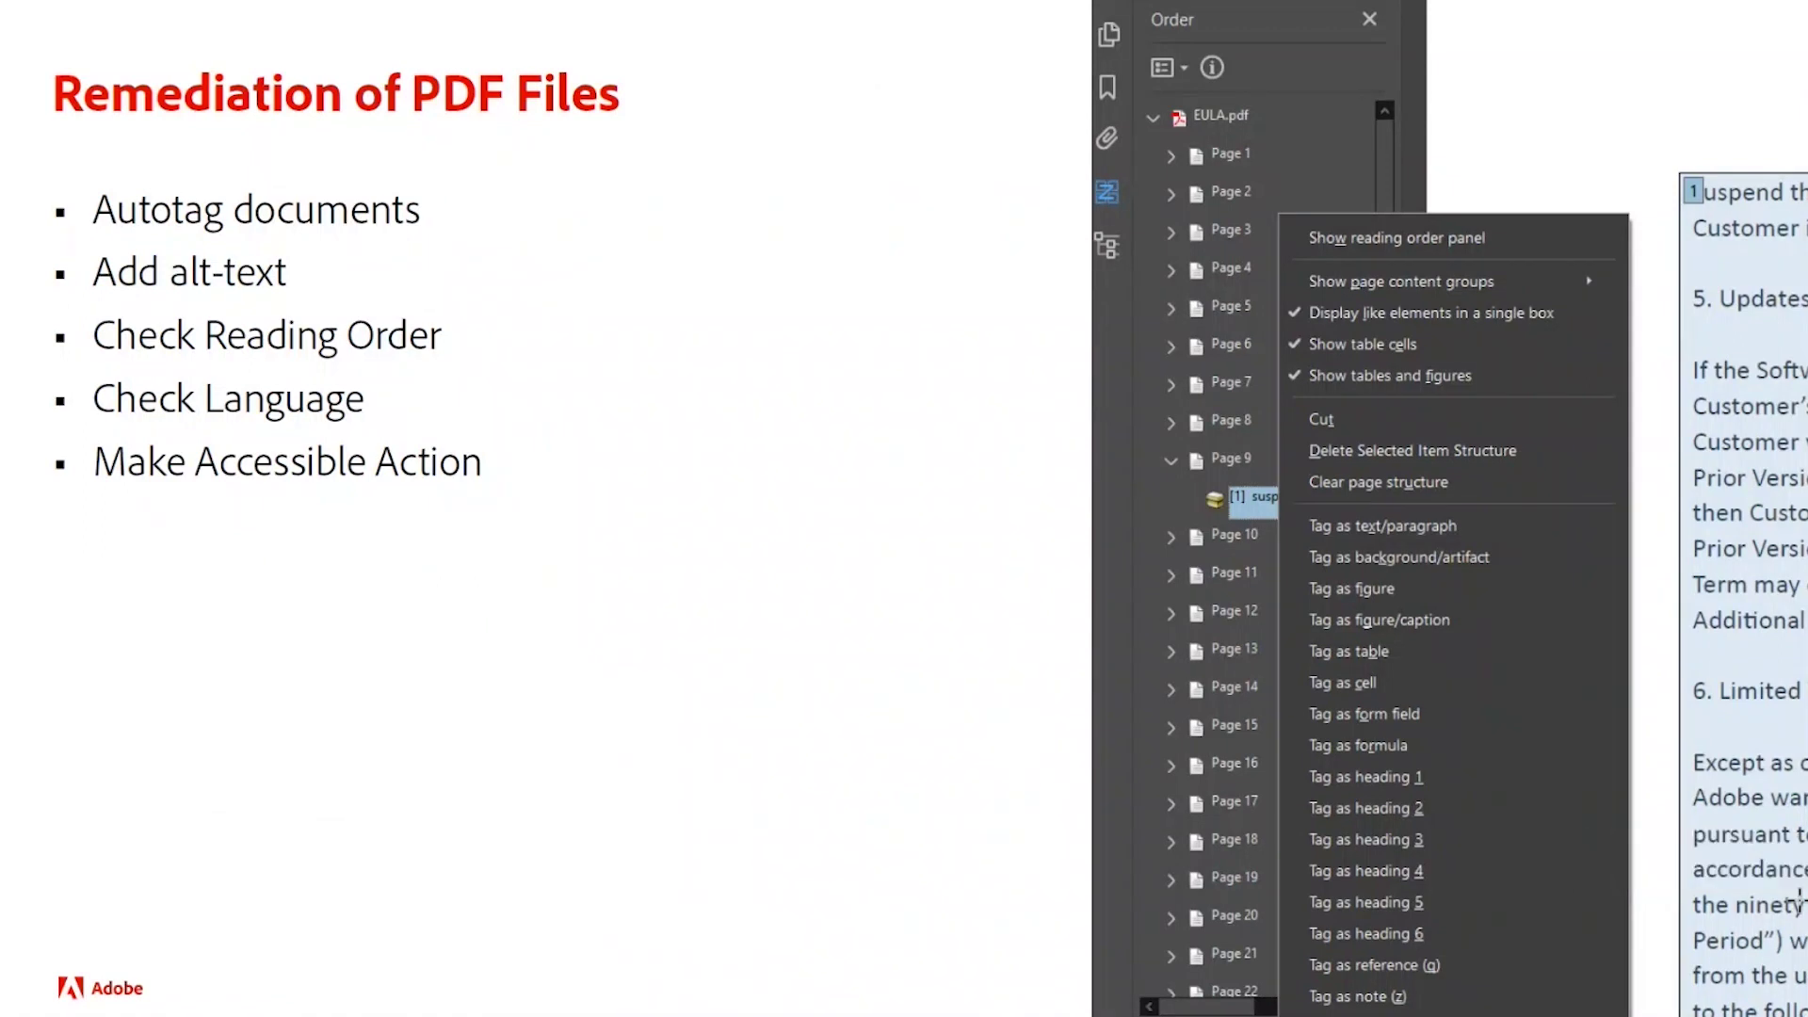